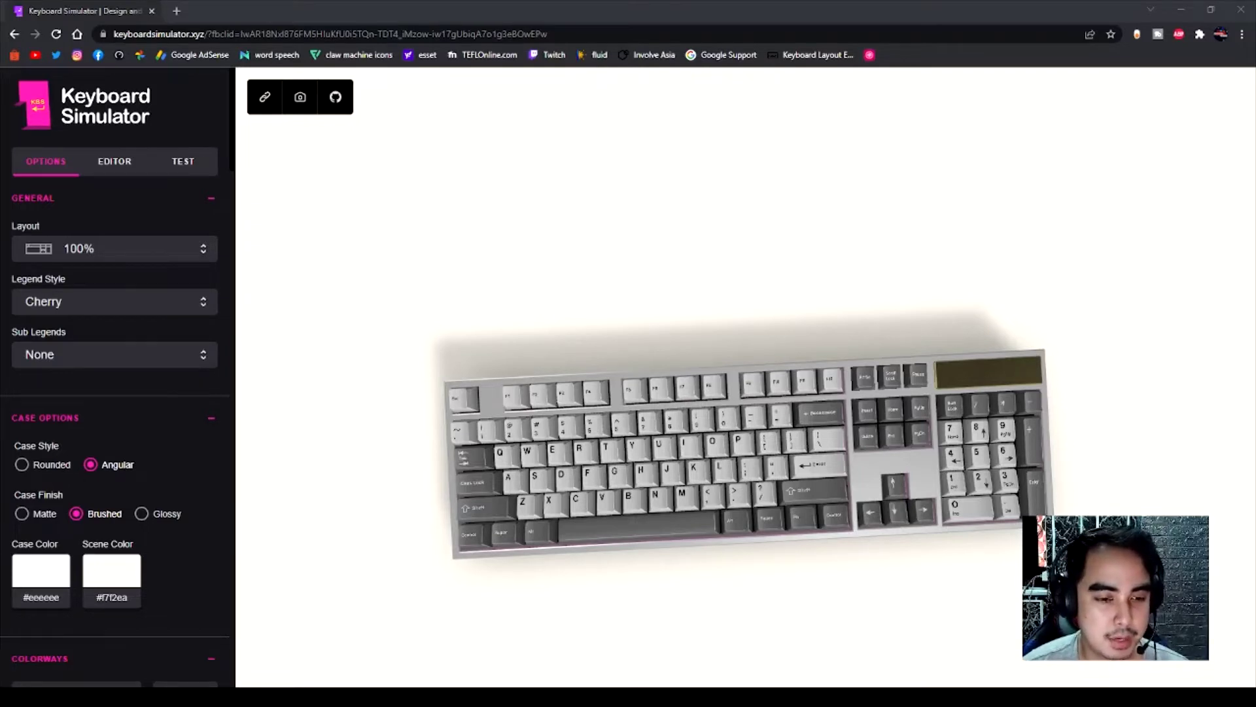
Switch the keyboard layout from full-size to 60% ISO
{"action": "mouse_move", "coordinate": [628, 329]}
{"action": "left_mouse_down"}
{"action": "mouse_move", "coordinate": [609, 197]}
{"action": "mouse_move", "coordinate": [660, 340]}
{"action": "mouse_move", "coordinate": [672, 329]}
{"action": "mouse_move", "coordinate": [654, 317]}
{"action": "left_mouse_up"}
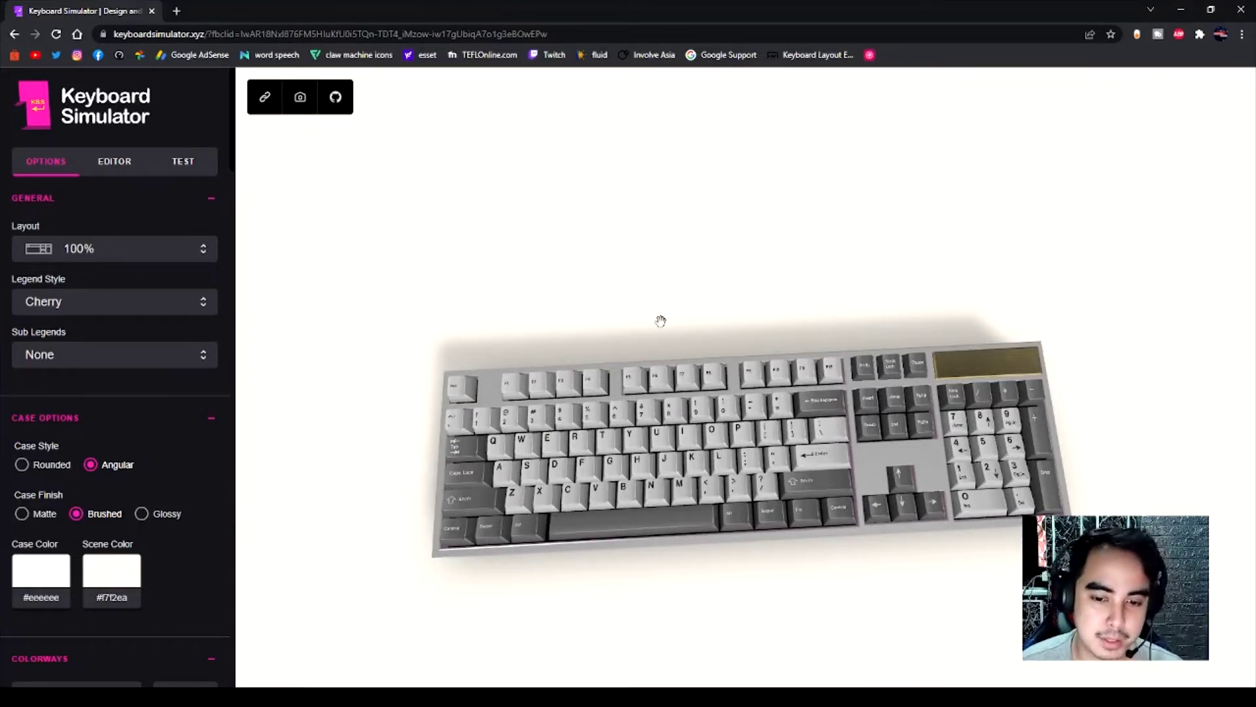
{"action": "left_click_drag", "start_coordinate": [632, 322], "coordinate": [644, 254]}
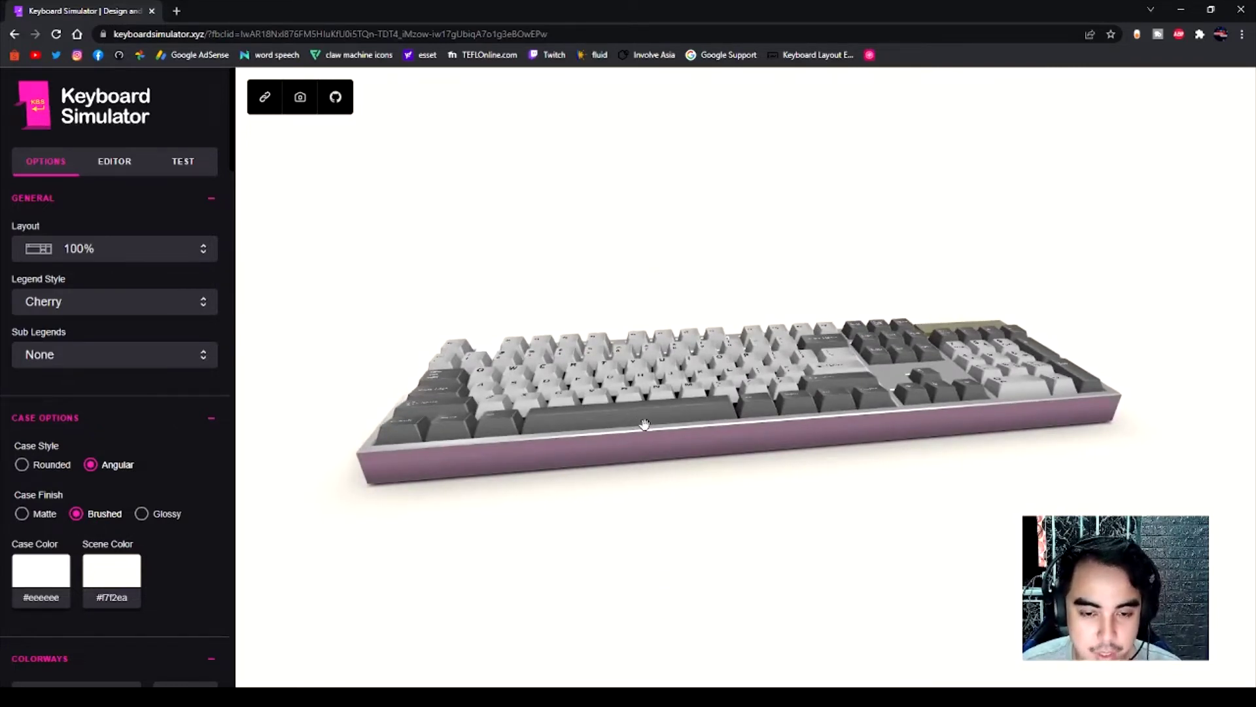
{"action": "left_click_drag", "start_coordinate": [644, 424], "coordinate": [646, 596]}
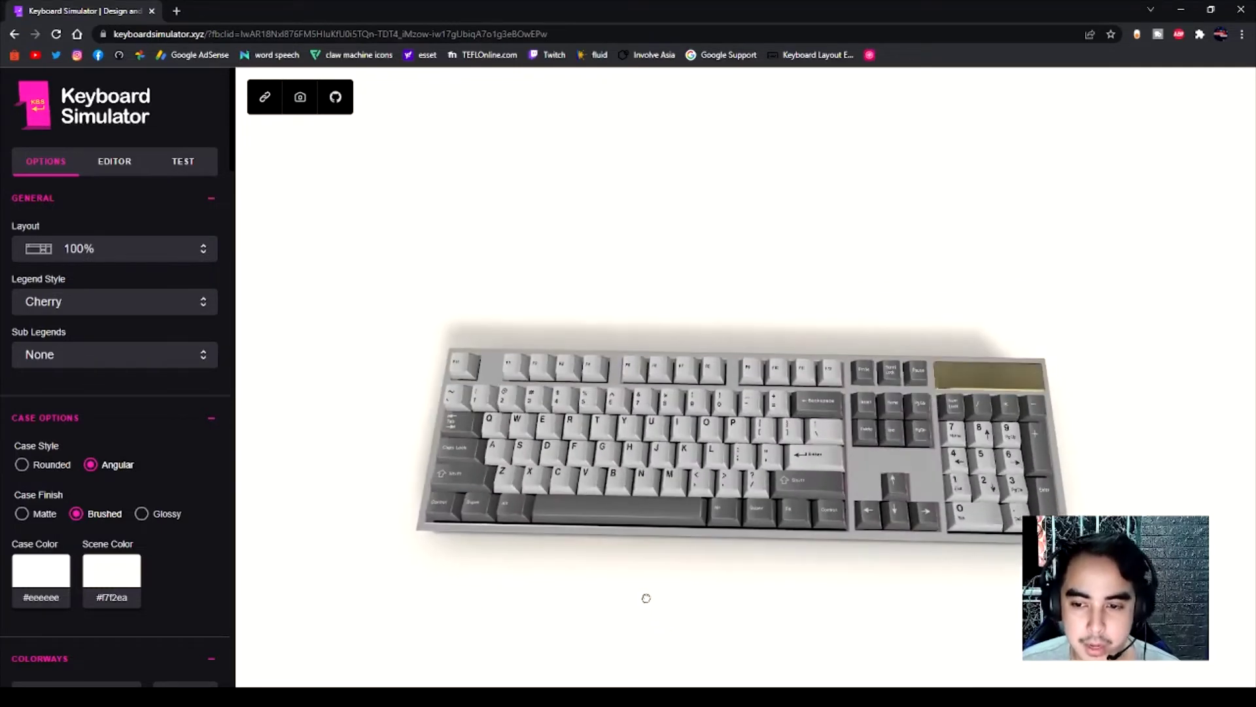
{"action": "left_click", "coordinate": [107, 248]}
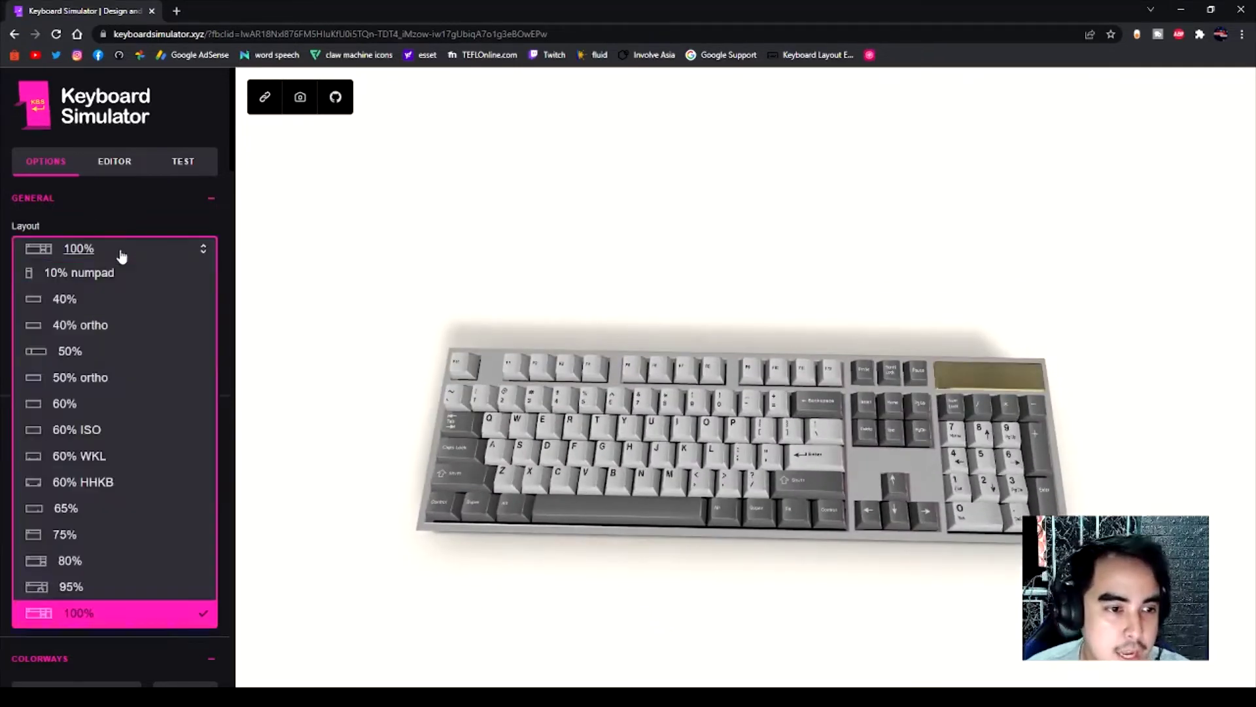
{"action": "left_click", "coordinate": [131, 432]}
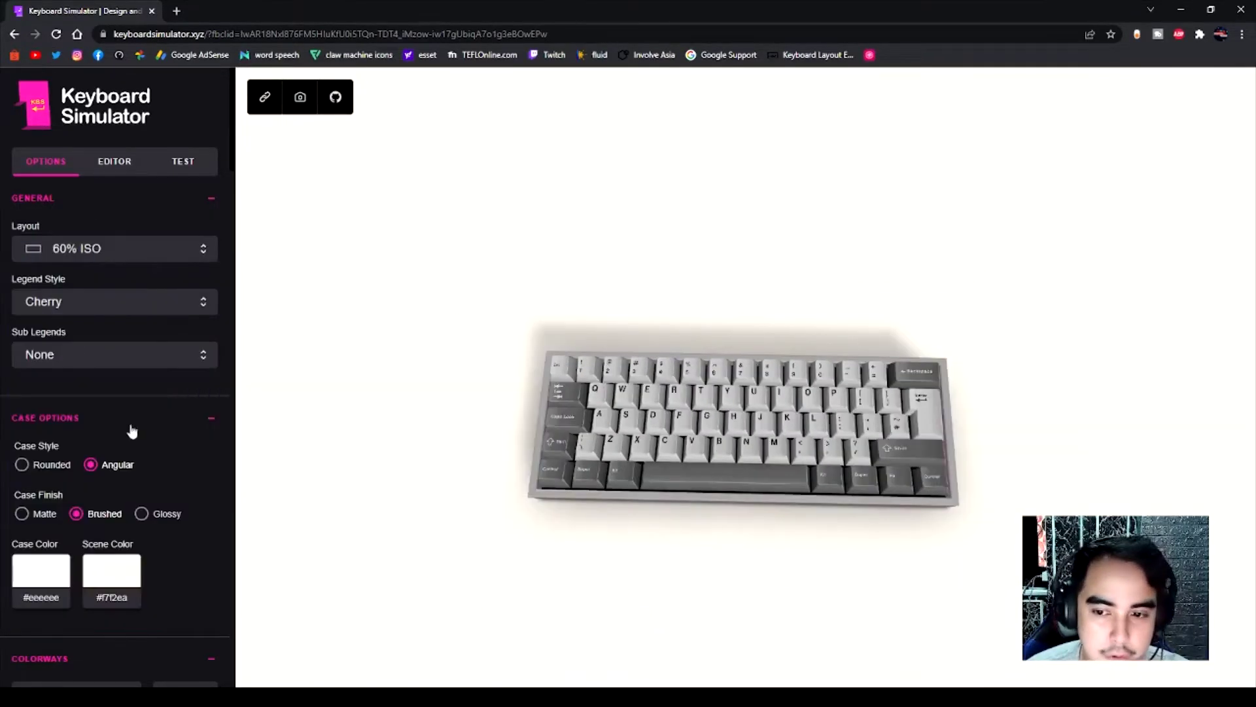
{"action": "mouse_move", "coordinate": [733, 291]}
{"action": "left_mouse_down"}
{"action": "mouse_move", "coordinate": [732, 267]}
{"action": "mouse_move", "coordinate": [693, 337]}
{"action": "left_mouse_up"}
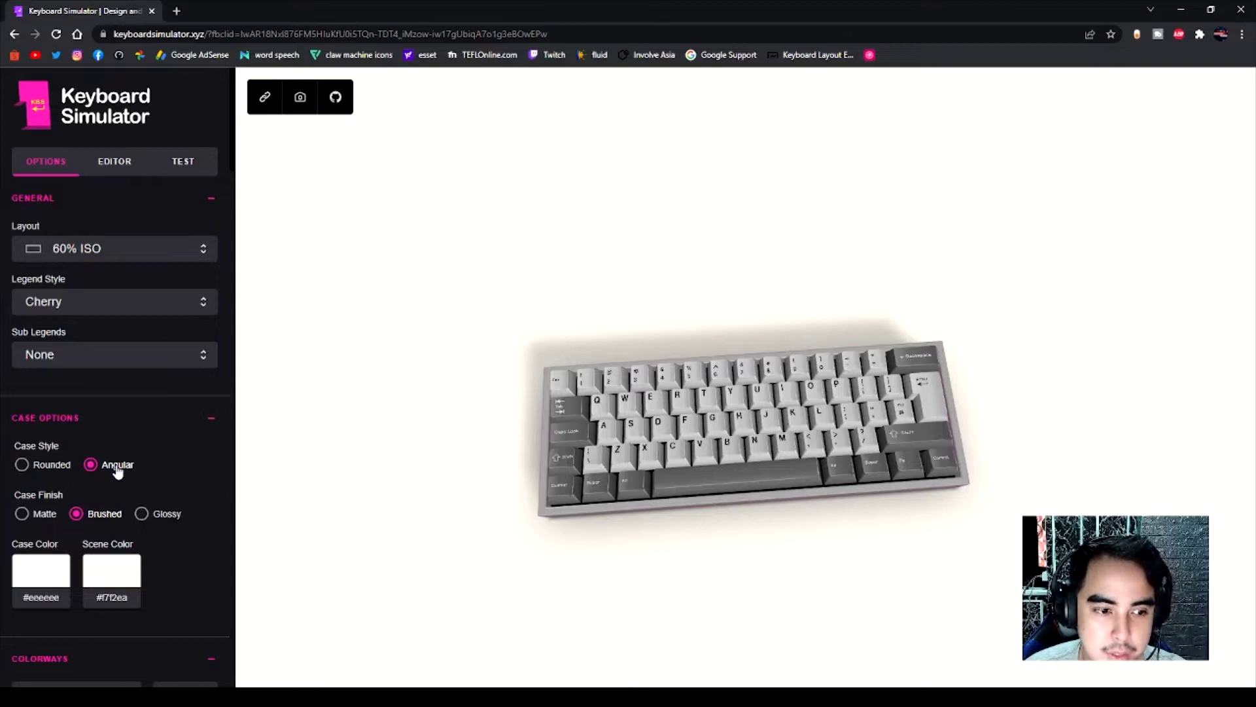
Compare the rounded and angular case styles, leaving Angular selected
{"action": "left_click", "coordinate": [22, 464]}
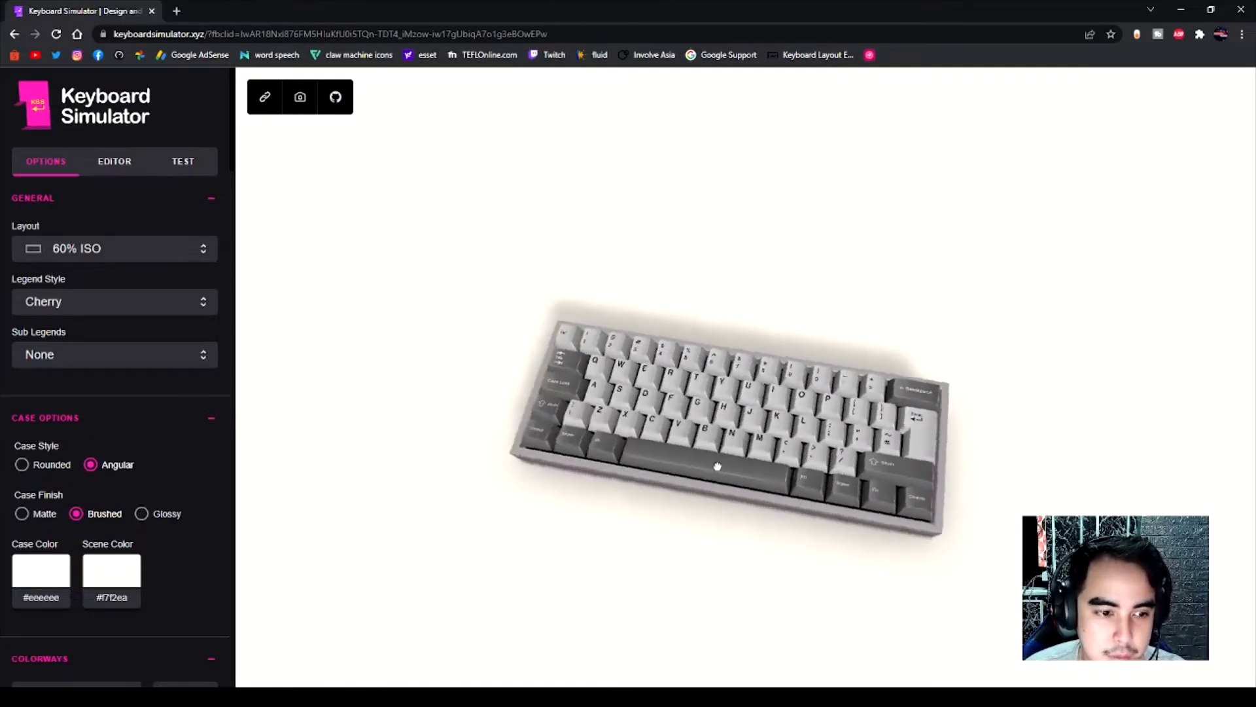
{"action": "left_click", "coordinate": [90, 464]}
{"action": "left_click", "coordinate": [22, 464]}
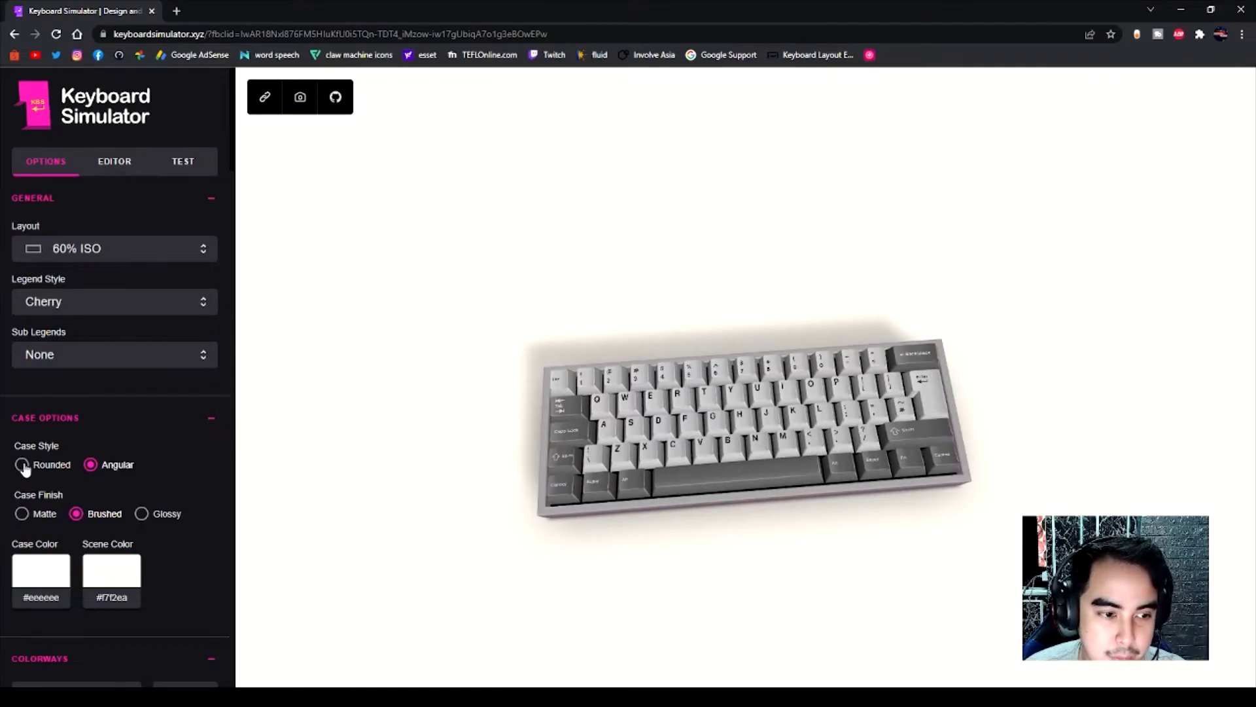
{"action": "left_click", "coordinate": [90, 465]}
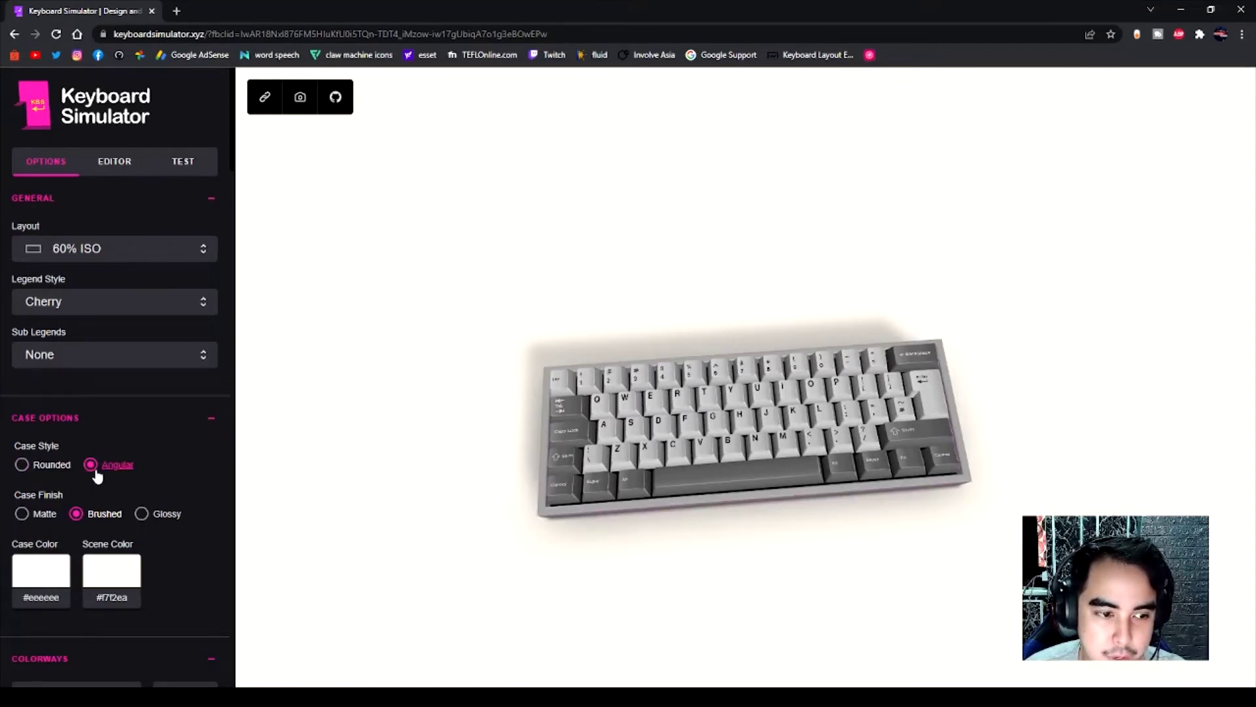
{"action": "left_click", "coordinate": [22, 464]}
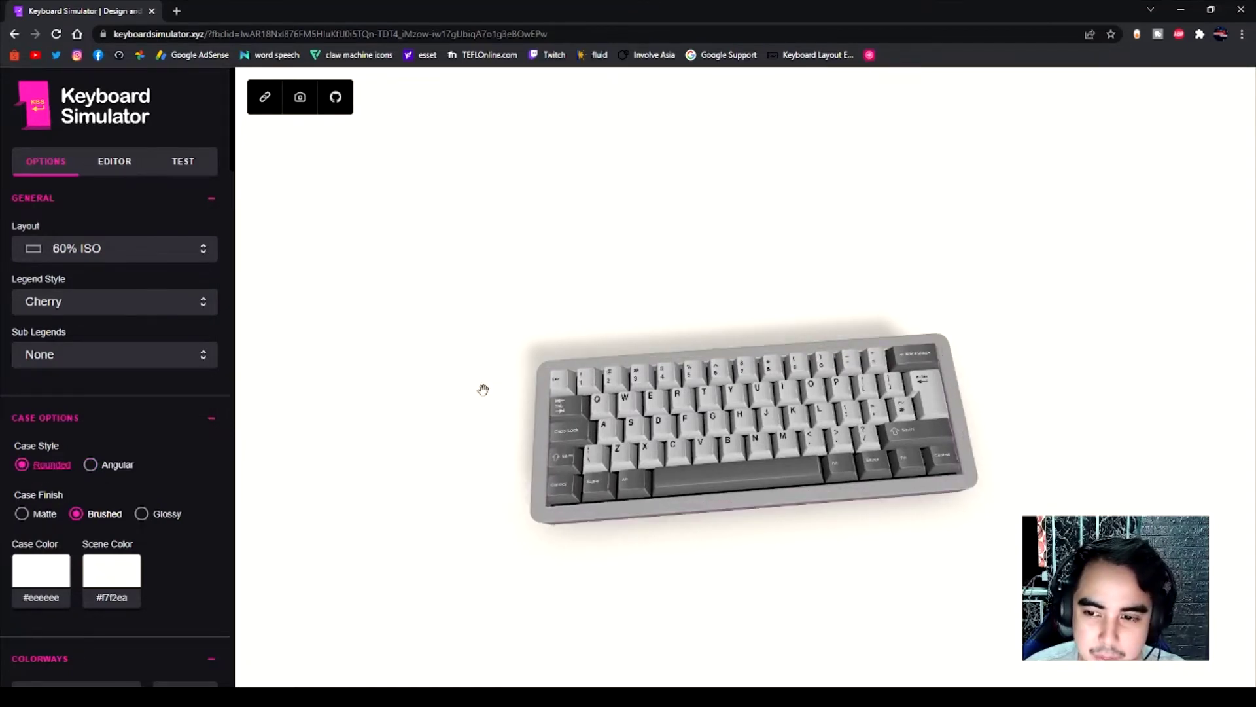
{"action": "left_click", "coordinate": [91, 464]}
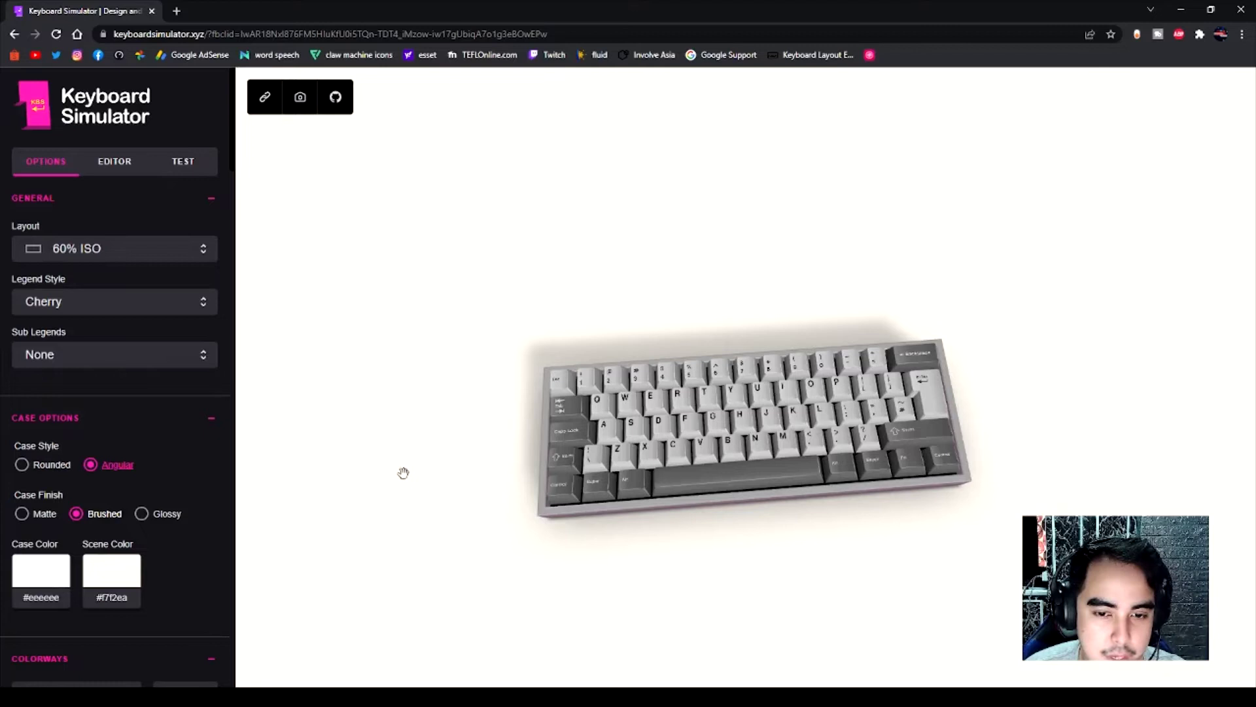
Color the case with the black CR preset (#171718), leaving the layout at 60% ISO
{"action": "left_click", "coordinate": [42, 572]}
{"action": "left_click", "coordinate": [416, 524]}
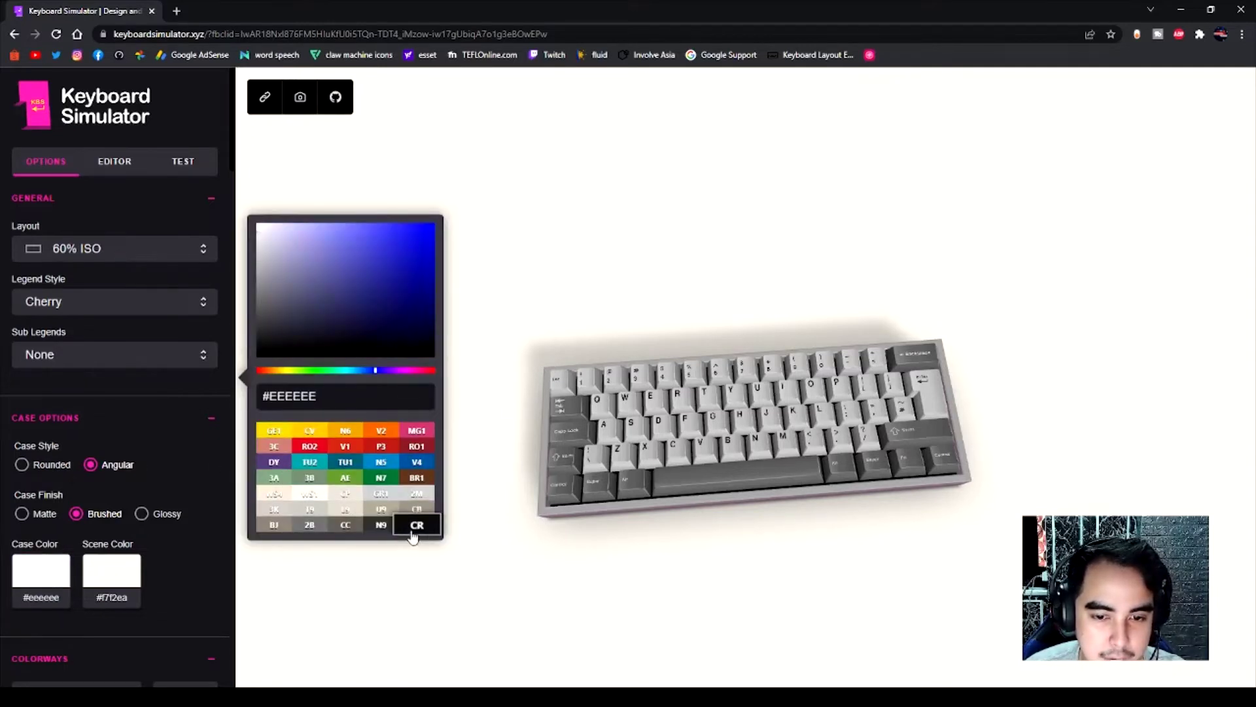
{"action": "left_click", "coordinate": [527, 565]}
{"action": "mouse_move", "coordinate": [528, 564]}
{"action": "left_mouse_down"}
{"action": "mouse_move", "coordinate": [538, 469]}
{"action": "mouse_move", "coordinate": [524, 544]}
{"action": "mouse_move", "coordinate": [530, 520]}
{"action": "mouse_move", "coordinate": [343, 475]}
{"action": "left_mouse_up"}
{"action": "left_click", "coordinate": [157, 258]}
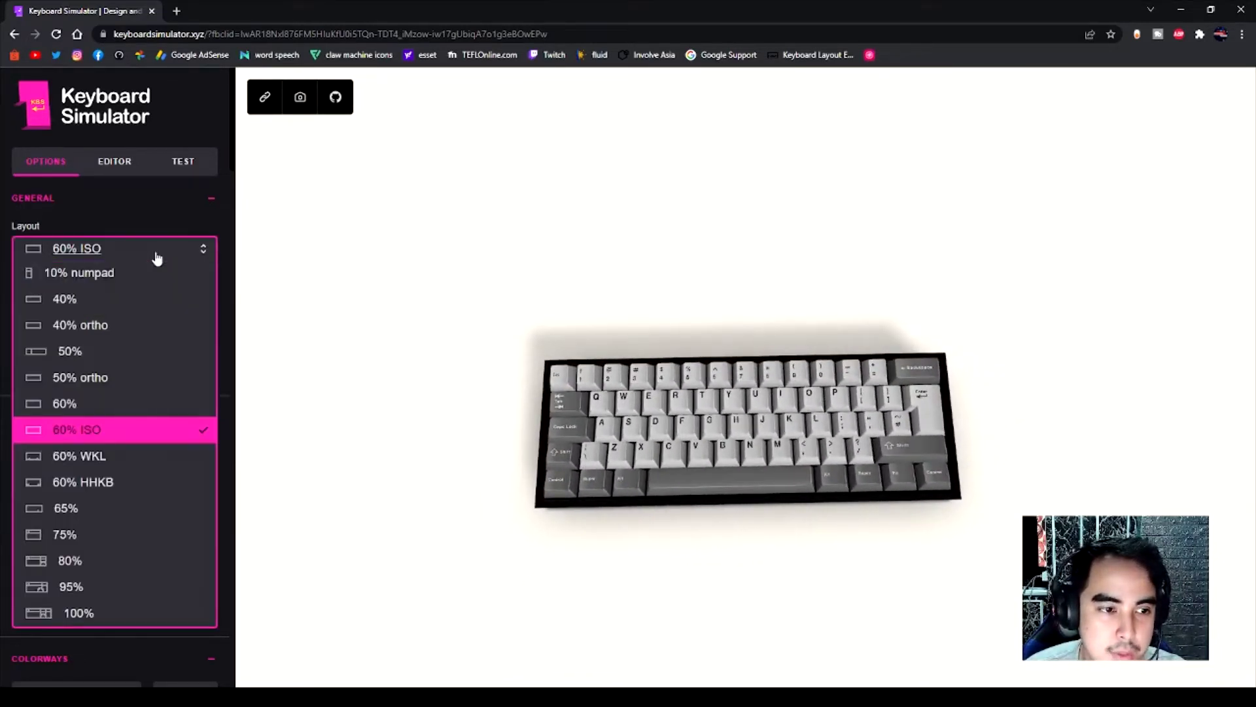
{"action": "left_click", "coordinate": [156, 257]}
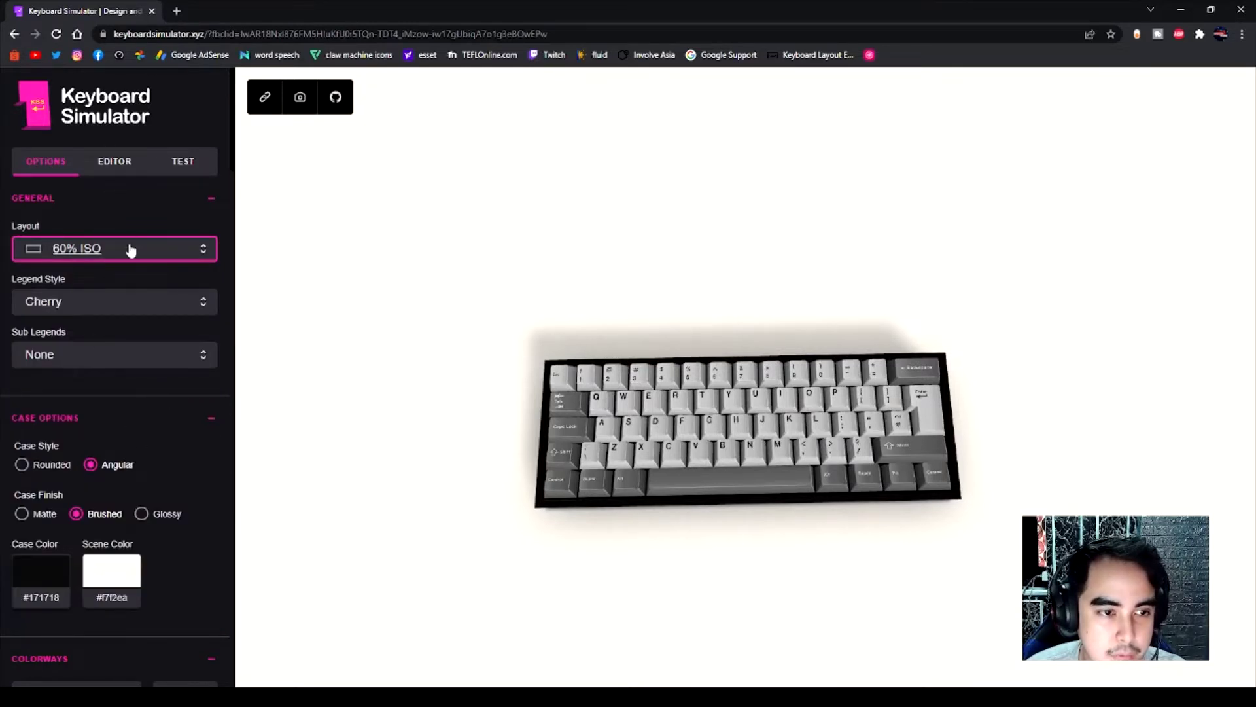
{"action": "scroll", "coordinate": [128, 314], "scroll_direction": "down", "scroll_amount": 3}
{"action": "scroll", "coordinate": [131, 341], "scroll_direction": "down", "scroll_amount": 3}
{"action": "scroll", "coordinate": [131, 340], "scroll_direction": "down", "scroll_amount": 3}
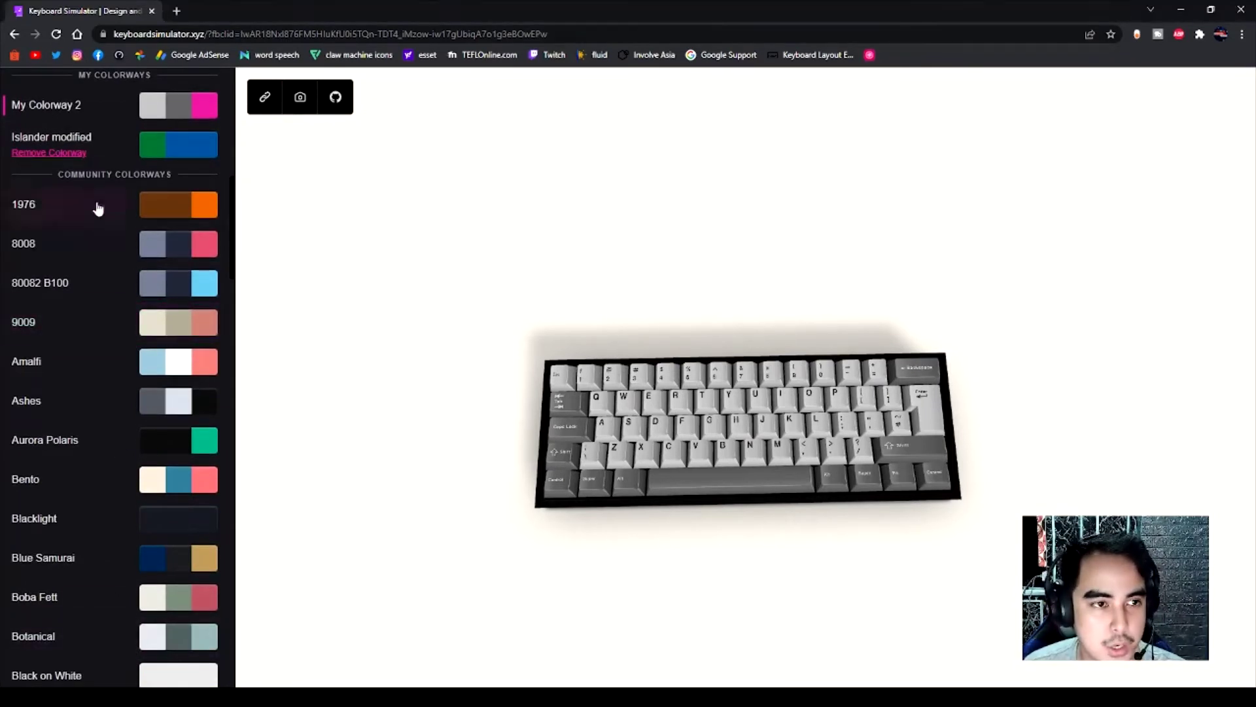
{"action": "scroll", "coordinate": [98, 212], "scroll_direction": "up", "scroll_amount": 3}
{"action": "scroll", "coordinate": [99, 319], "scroll_direction": "up", "scroll_amount": 4}
{"action": "scroll", "coordinate": [99, 319], "scroll_direction": "up", "scroll_amount": 5}
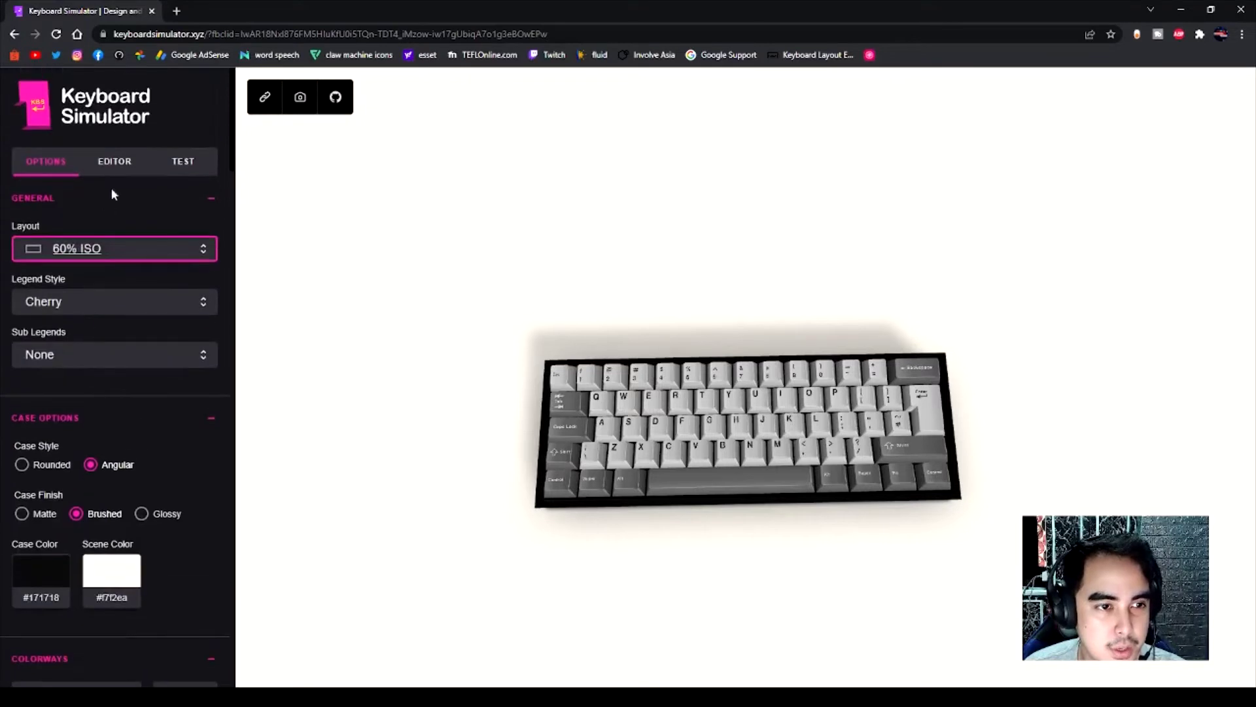
In the colorway editor, set the base keycap colour to red after trying blue
{"action": "left_click", "coordinate": [114, 161]}
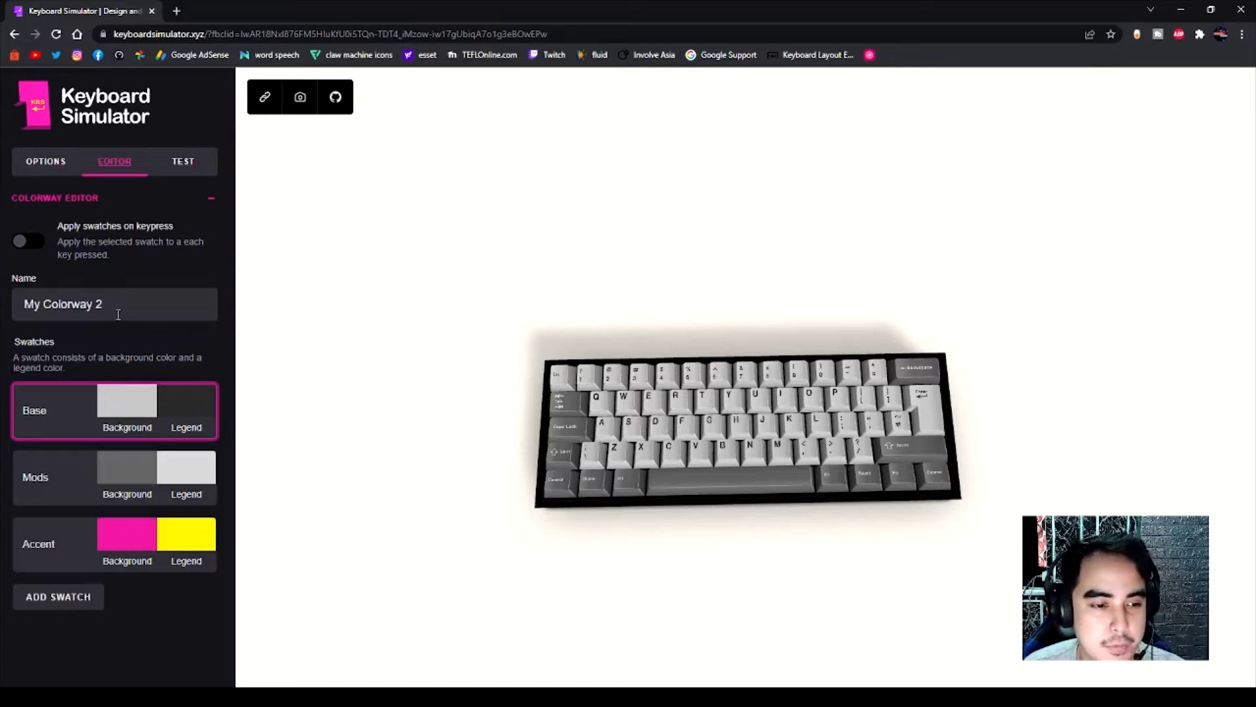
{"action": "left_click", "coordinate": [127, 427]}
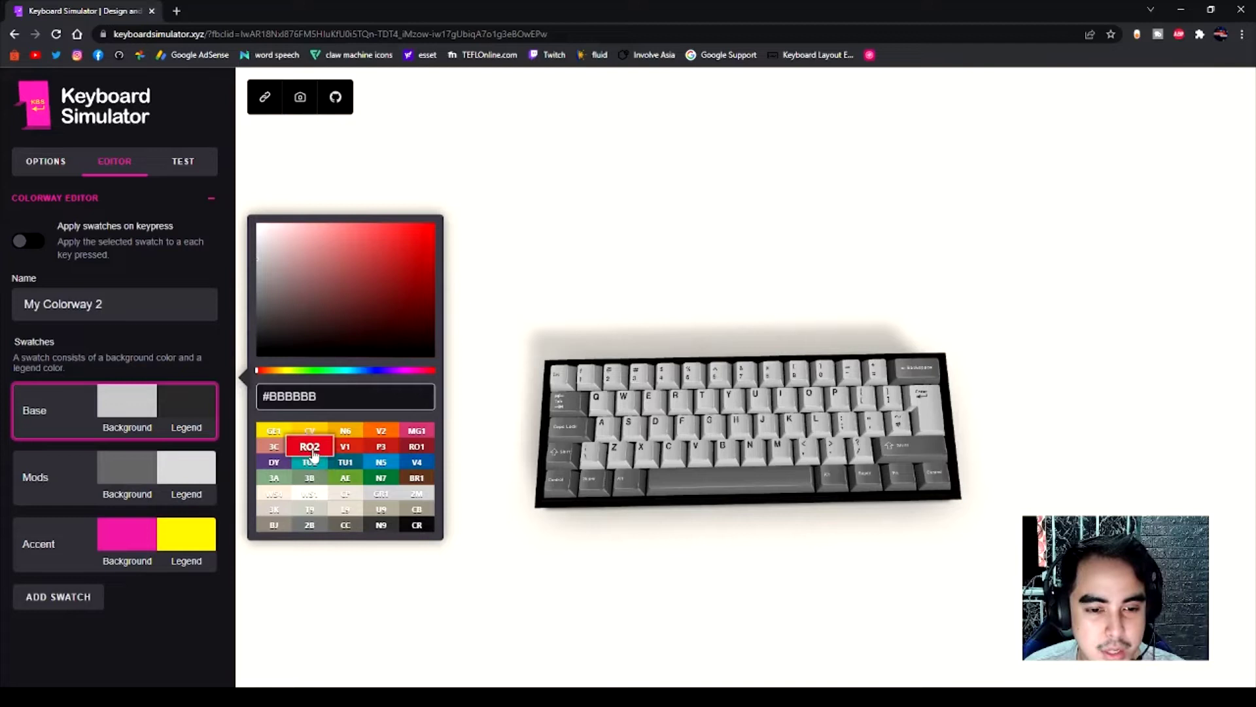
{"action": "left_click", "coordinate": [416, 462]}
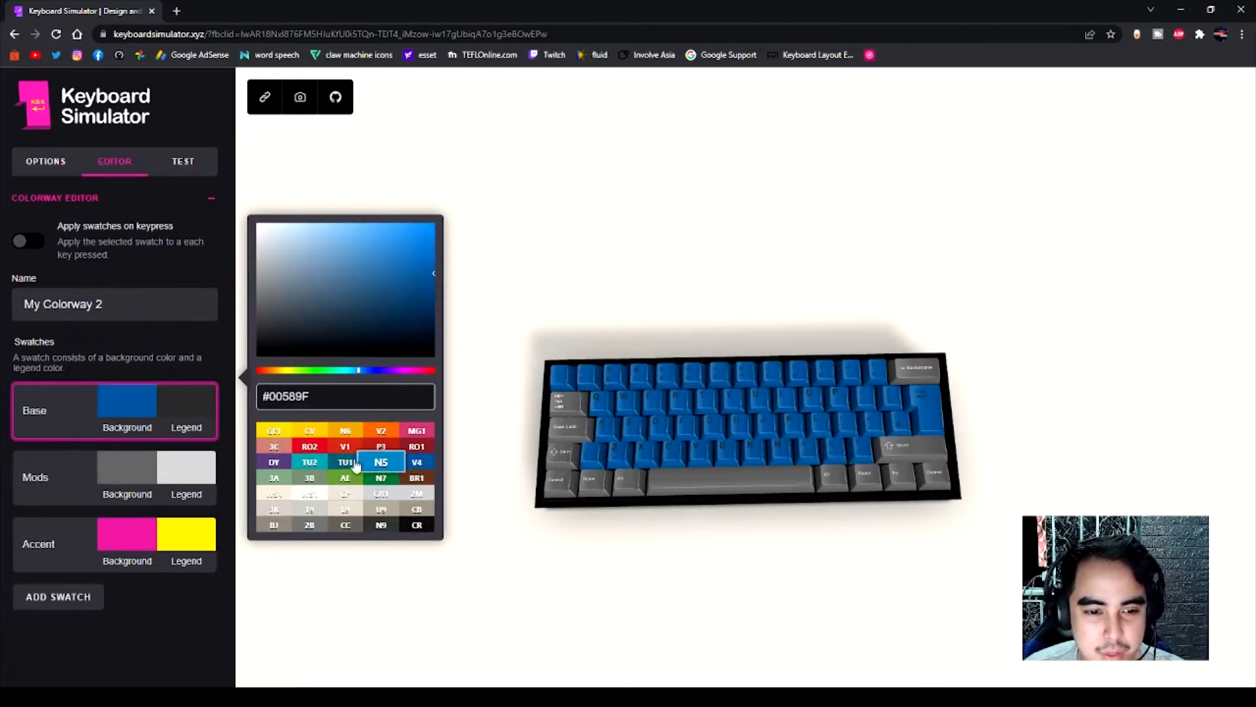
{"action": "left_click", "coordinate": [310, 446]}
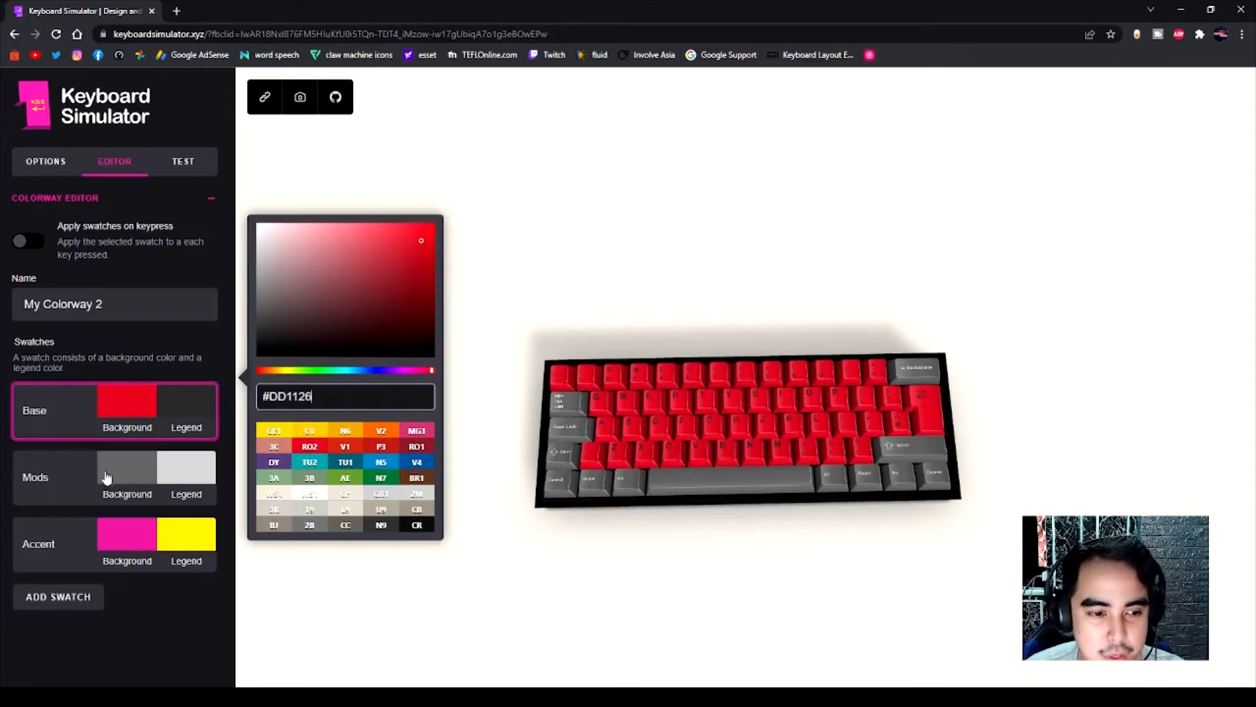
Set the Mods swatch to V4 blue (#00589F) and paint Enter and Esc with it
{"action": "left_click", "coordinate": [127, 494]}
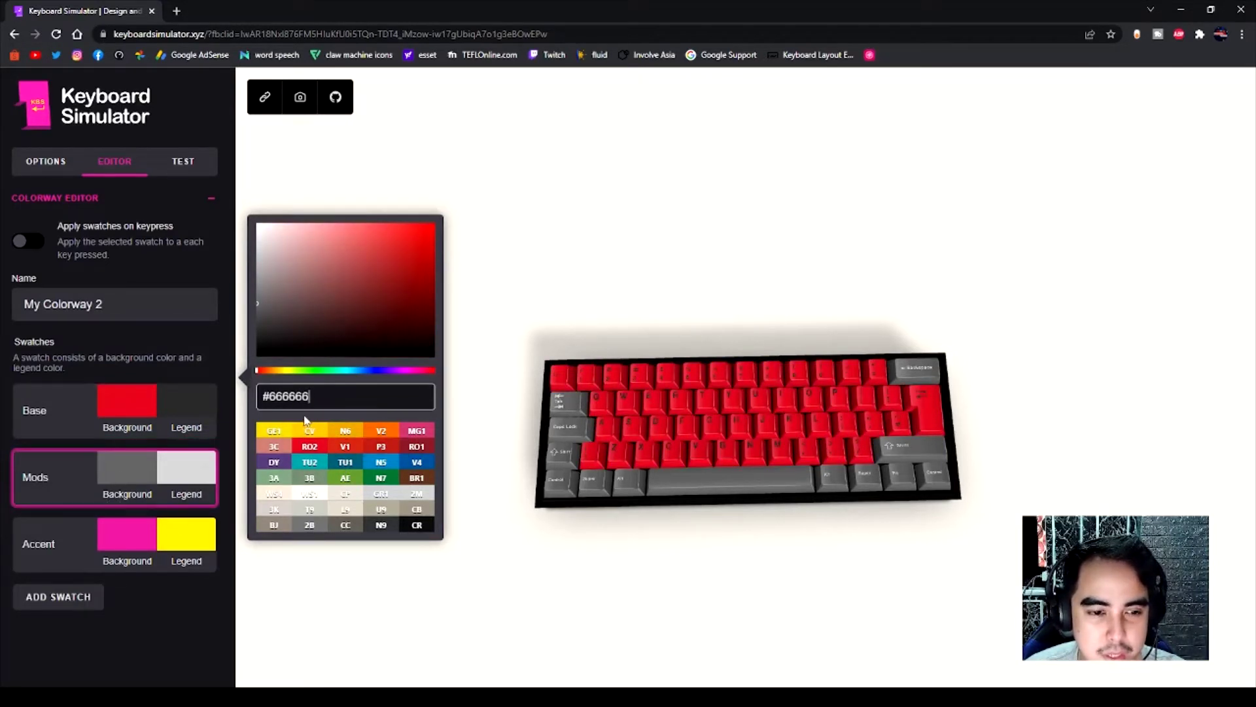
{"action": "left_click", "coordinate": [416, 462]}
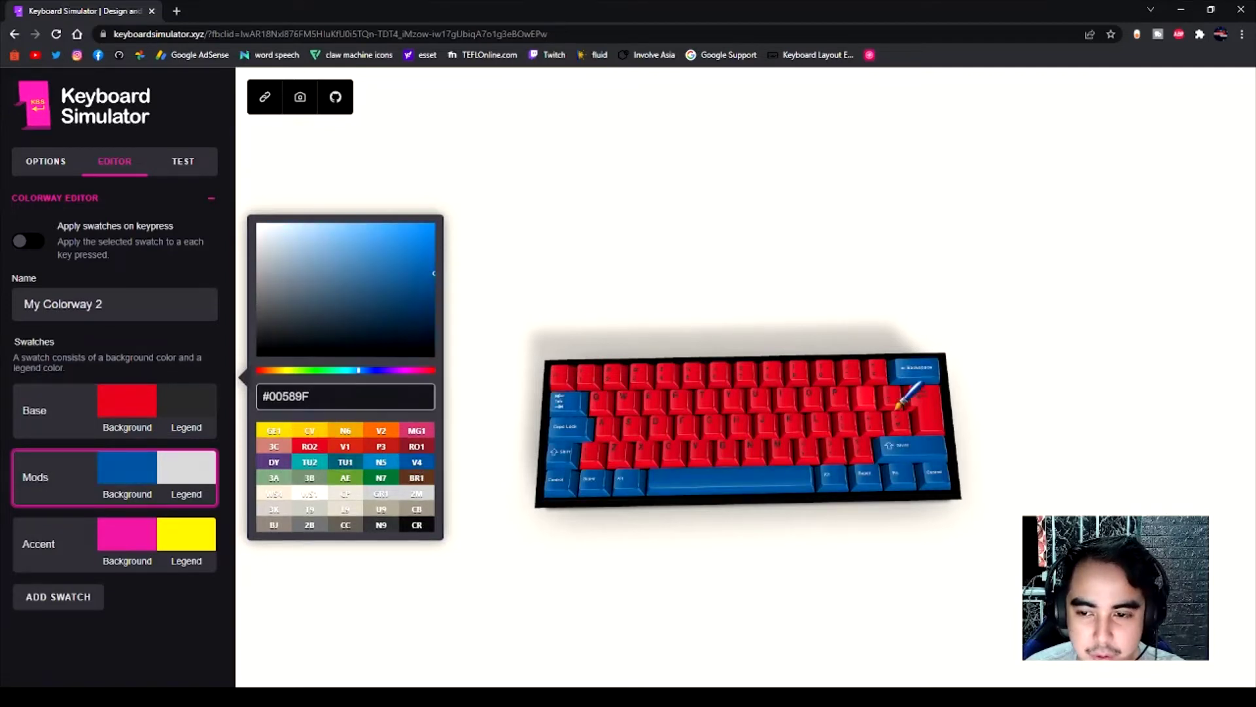
{"action": "left_click", "coordinate": [932, 398]}
{"action": "left_click", "coordinate": [568, 376]}
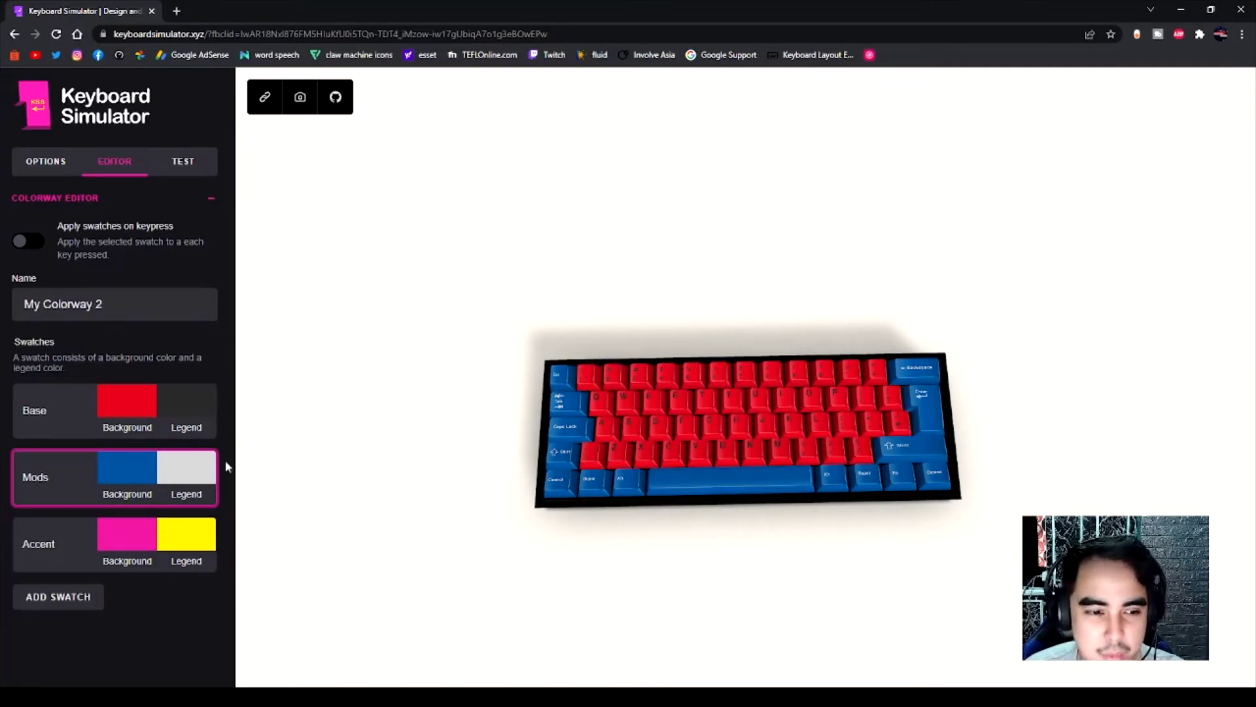
{"action": "left_click", "coordinate": [59, 595]}
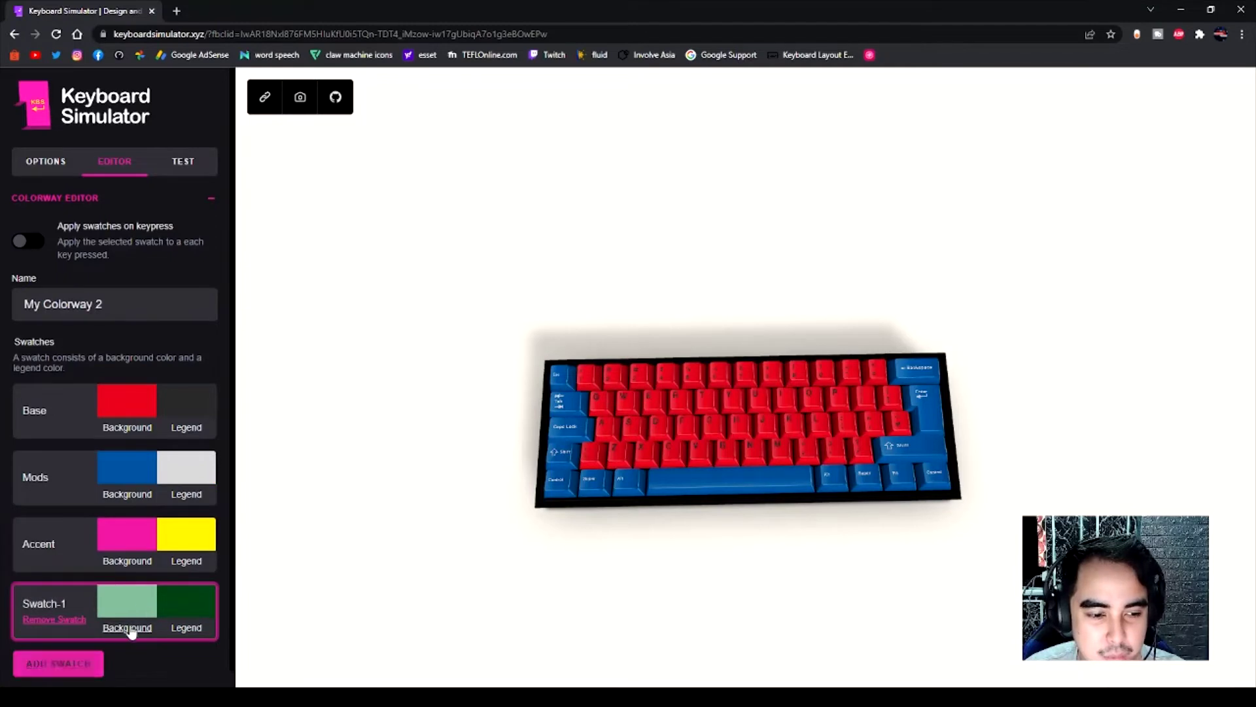
{"action": "left_click", "coordinate": [126, 627]}
{"action": "left_click", "coordinate": [346, 396]}
{"action": "type", "text": "#DD1126"}
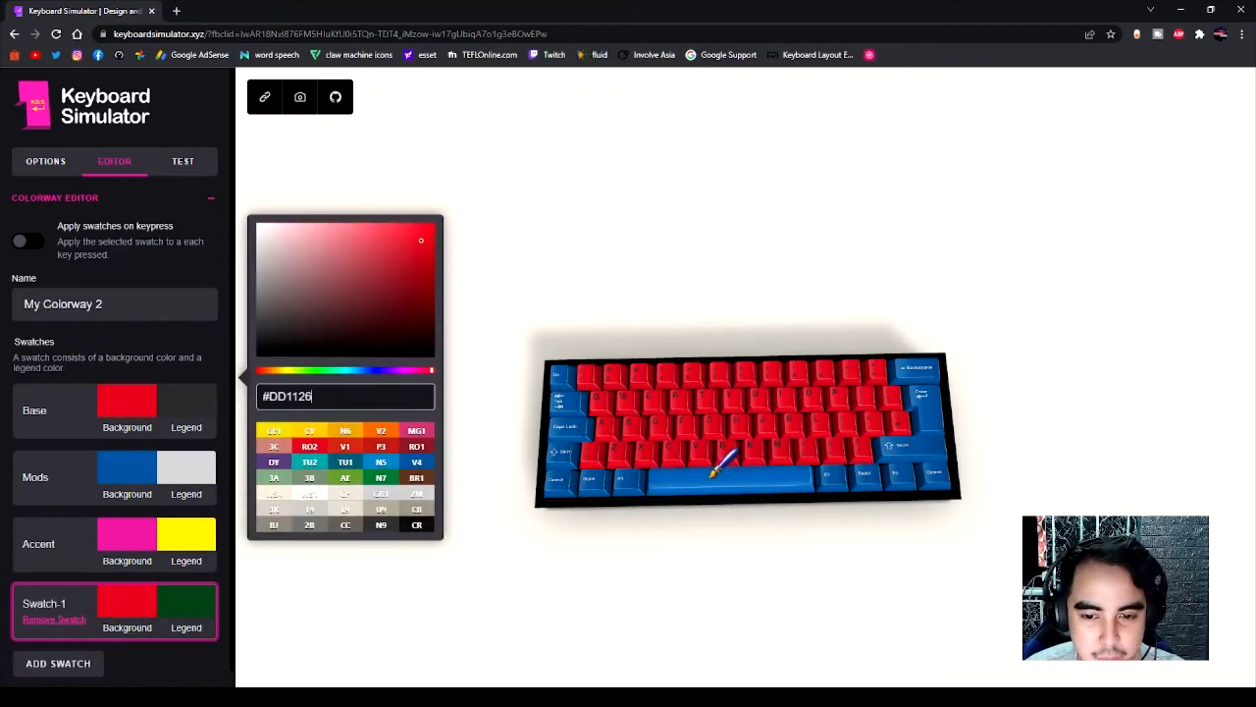
{"action": "left_click", "coordinate": [724, 471]}
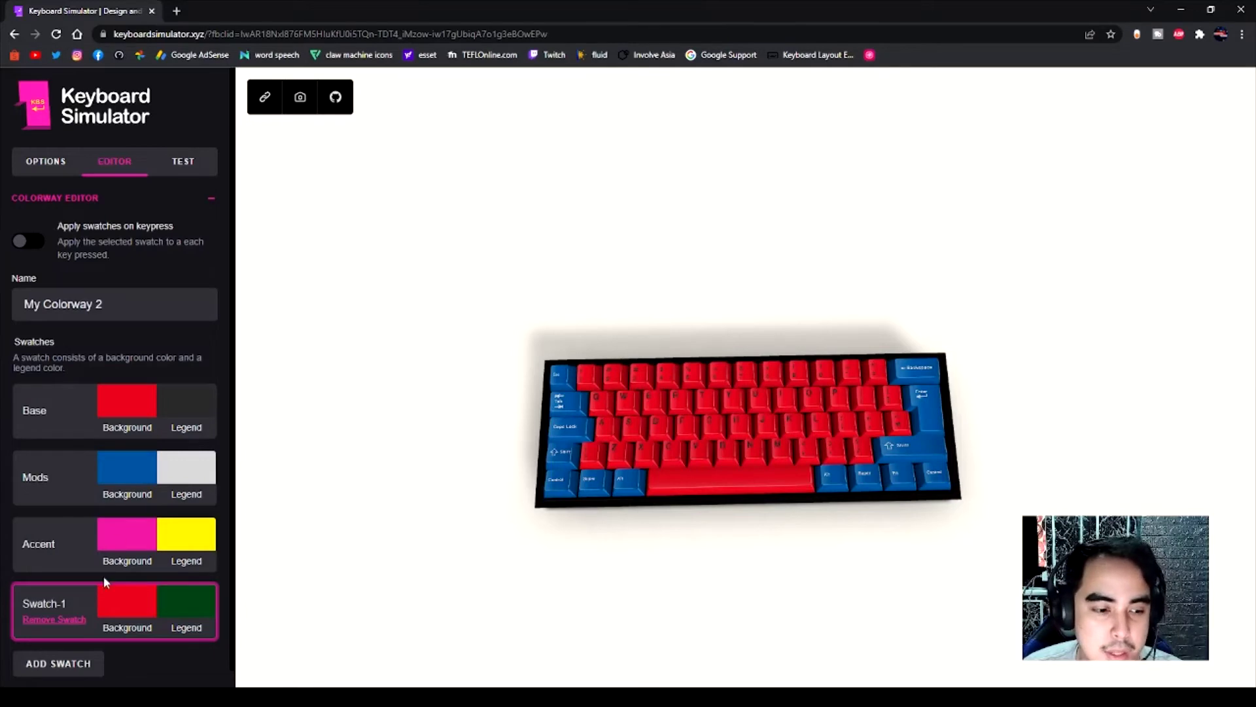
{"action": "scroll", "coordinate": [104, 576], "scroll_direction": "down", "scroll_amount": 1}
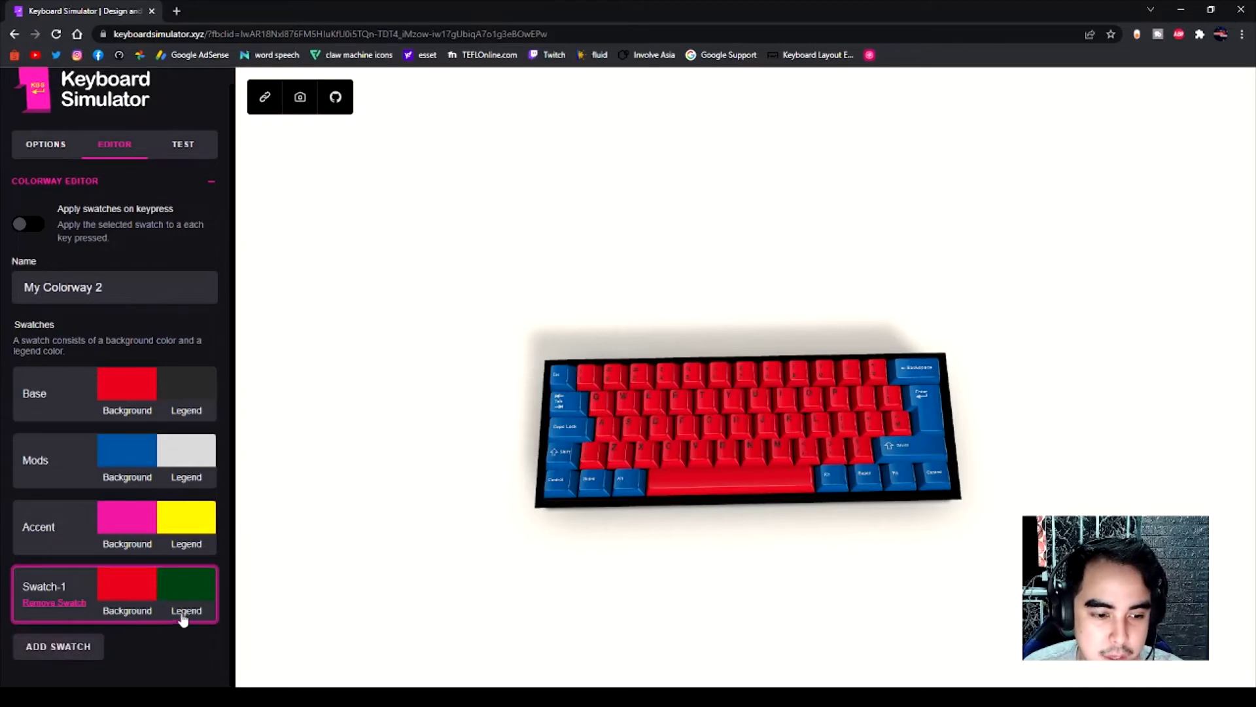
Replace the extra swatch with a new one, testing grey-green on three alpha keys
{"action": "left_click", "coordinate": [54, 604]}
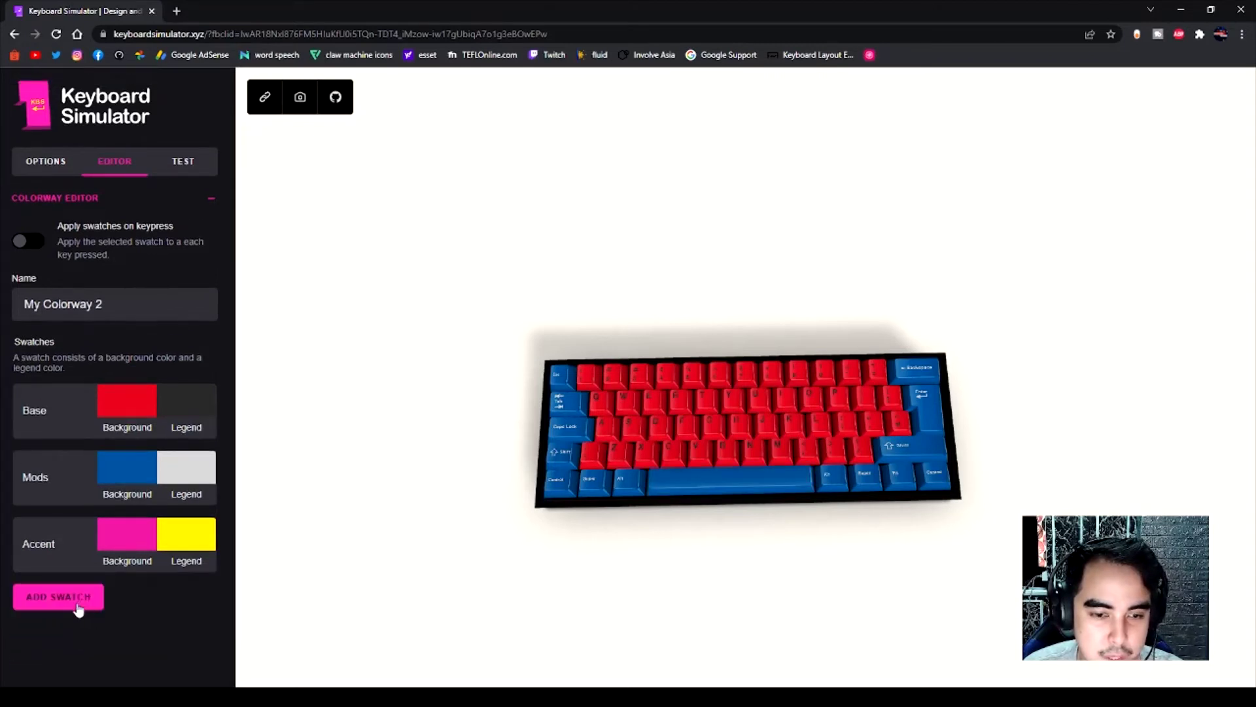
{"action": "left_click", "coordinate": [58, 597]}
{"action": "left_click", "coordinate": [126, 604]}
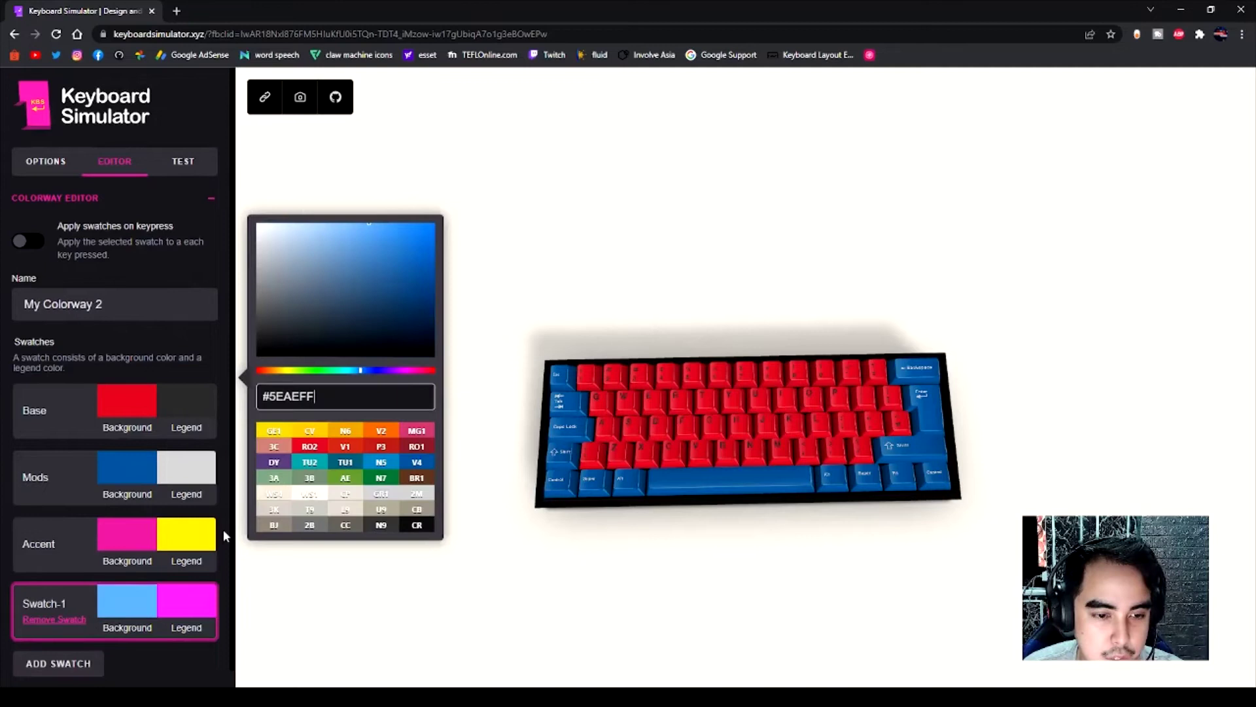
{"action": "left_click", "coordinate": [309, 477]}
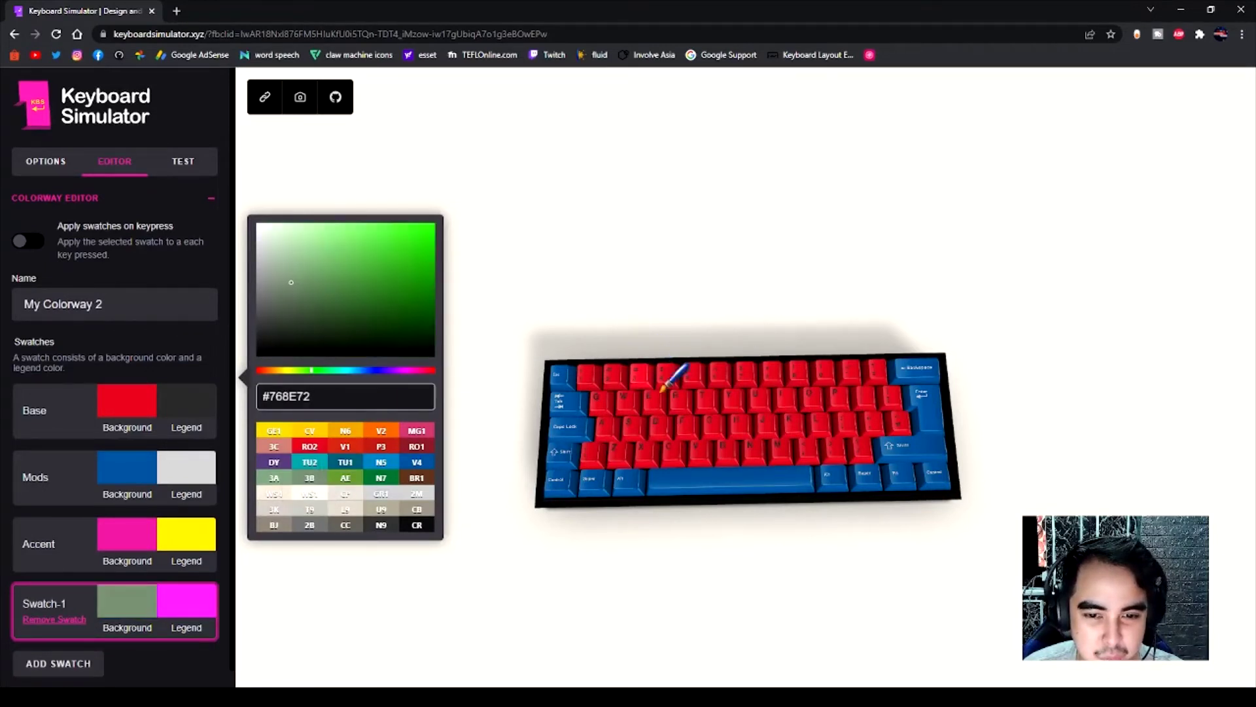
{"action": "left_click", "coordinate": [658, 424]}
{"action": "left_click", "coordinate": [715, 424]}
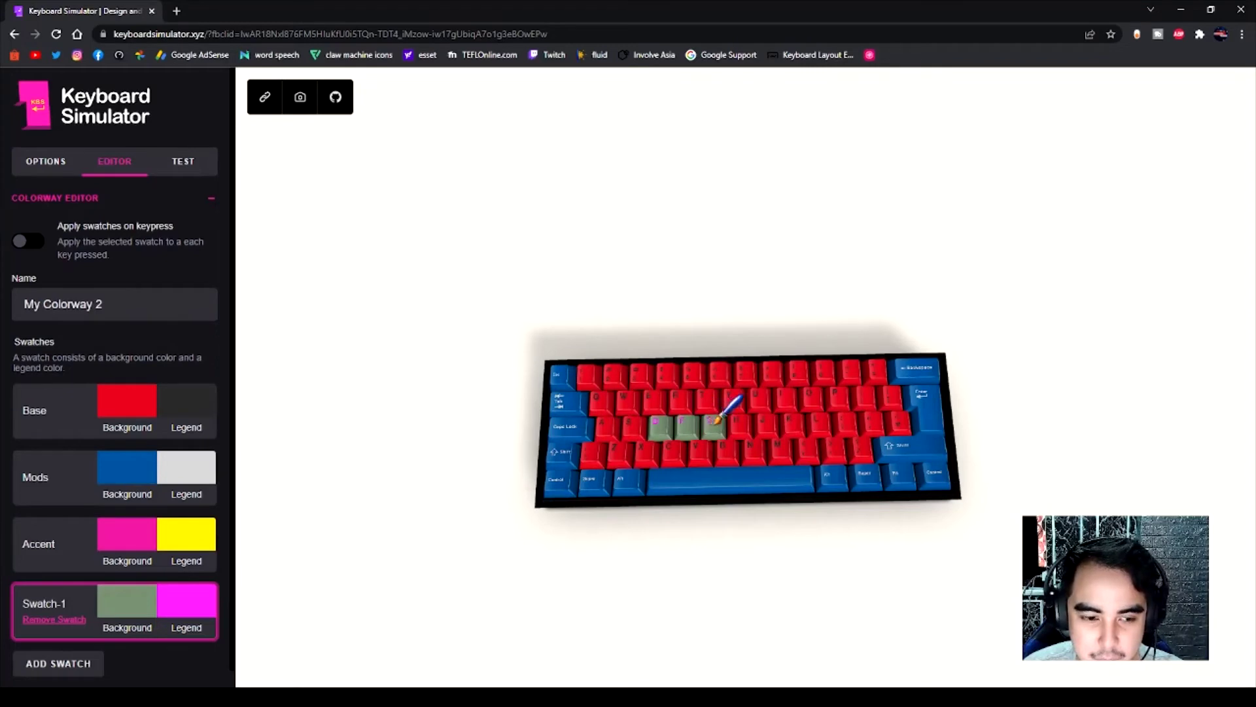
Give Swatch-1 a red #DD1126 background and CR black legends
{"action": "left_click", "coordinate": [137, 638]}
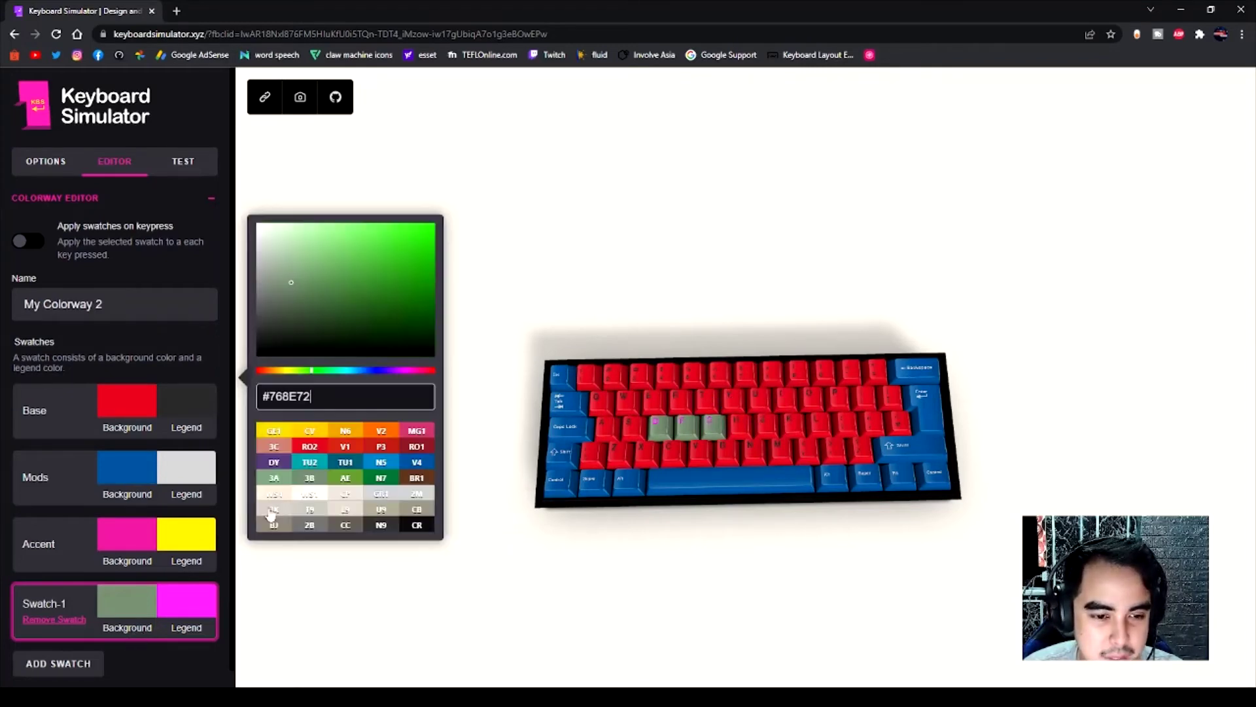
{"action": "left_click", "coordinate": [310, 447]}
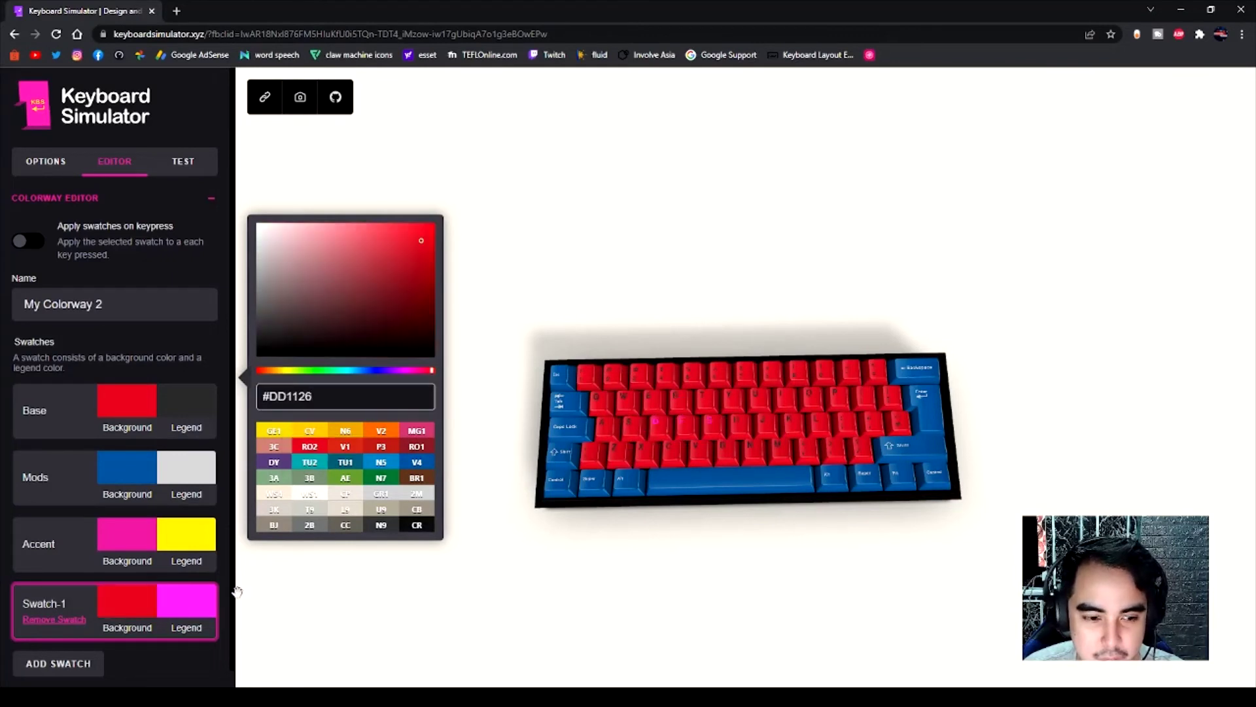
{"action": "left_click", "coordinate": [197, 626]}
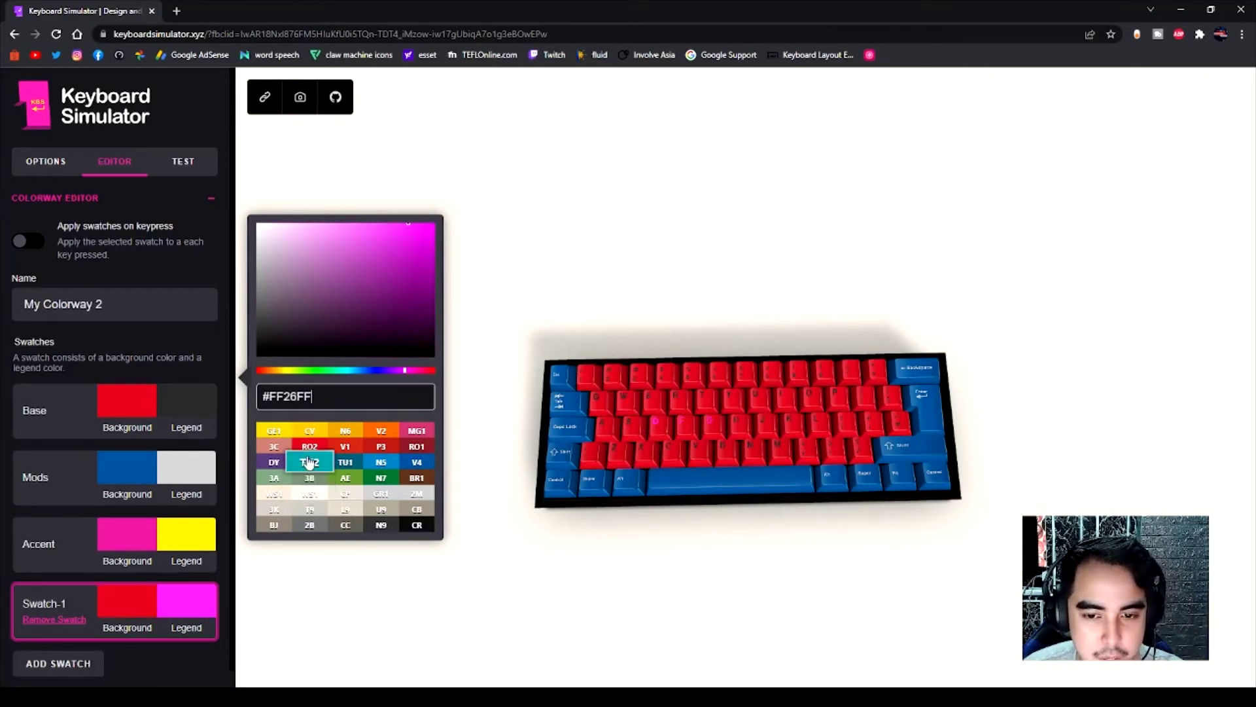
{"action": "left_click", "coordinate": [417, 526]}
{"action": "left_click", "coordinate": [677, 412]}
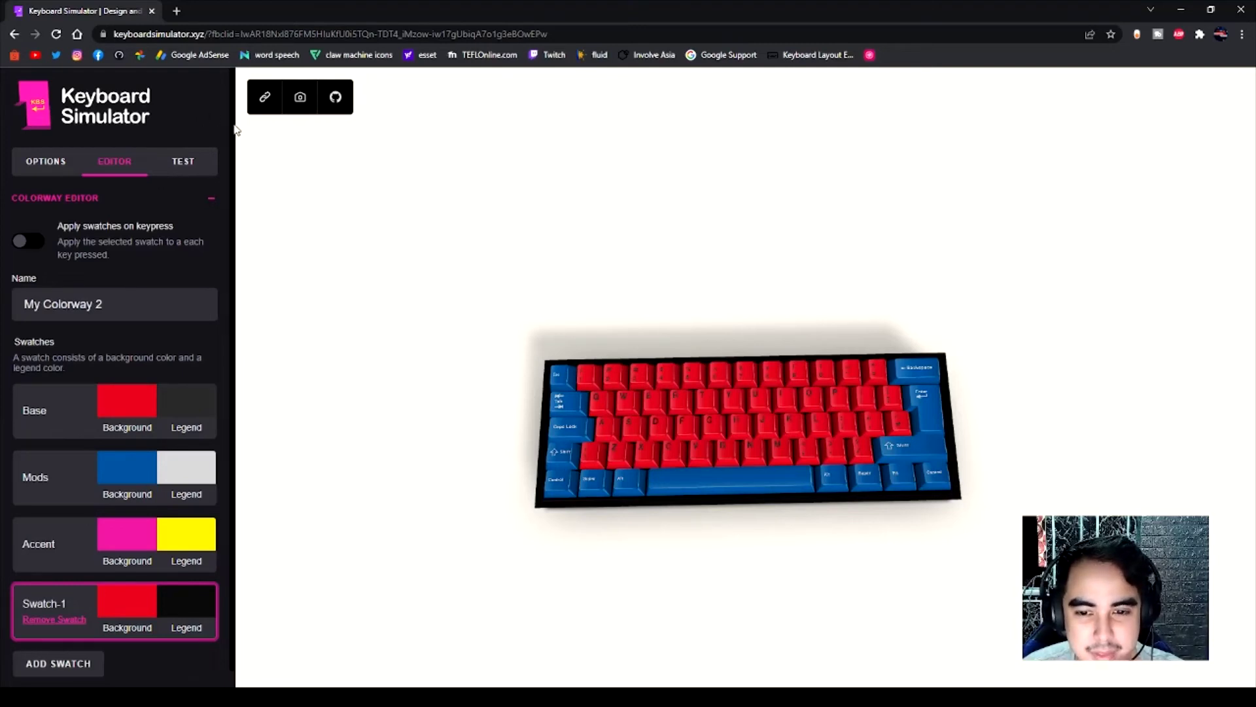
Screenshot the keyboard from a tilted side view, then return to the simulator tab
{"action": "mouse_move", "coordinate": [675, 566]}
{"action": "left_mouse_down"}
{"action": "mouse_move", "coordinate": [666, 439]}
{"action": "mouse_move", "coordinate": [673, 476]}
{"action": "mouse_move", "coordinate": [728, 482]}
{"action": "mouse_move", "coordinate": [669, 555]}
{"action": "mouse_move", "coordinate": [716, 531]}
{"action": "mouse_move", "coordinate": [699, 528]}
{"action": "left_mouse_up"}
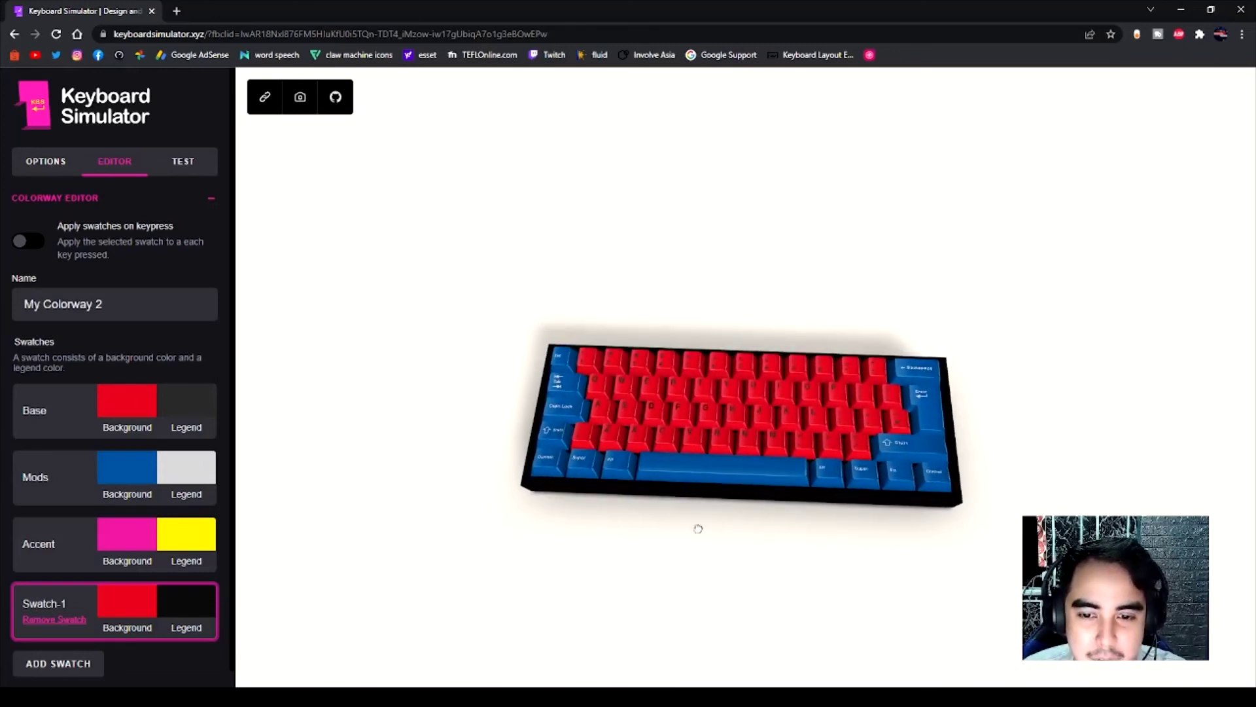
{"action": "left_click", "coordinate": [299, 98]}
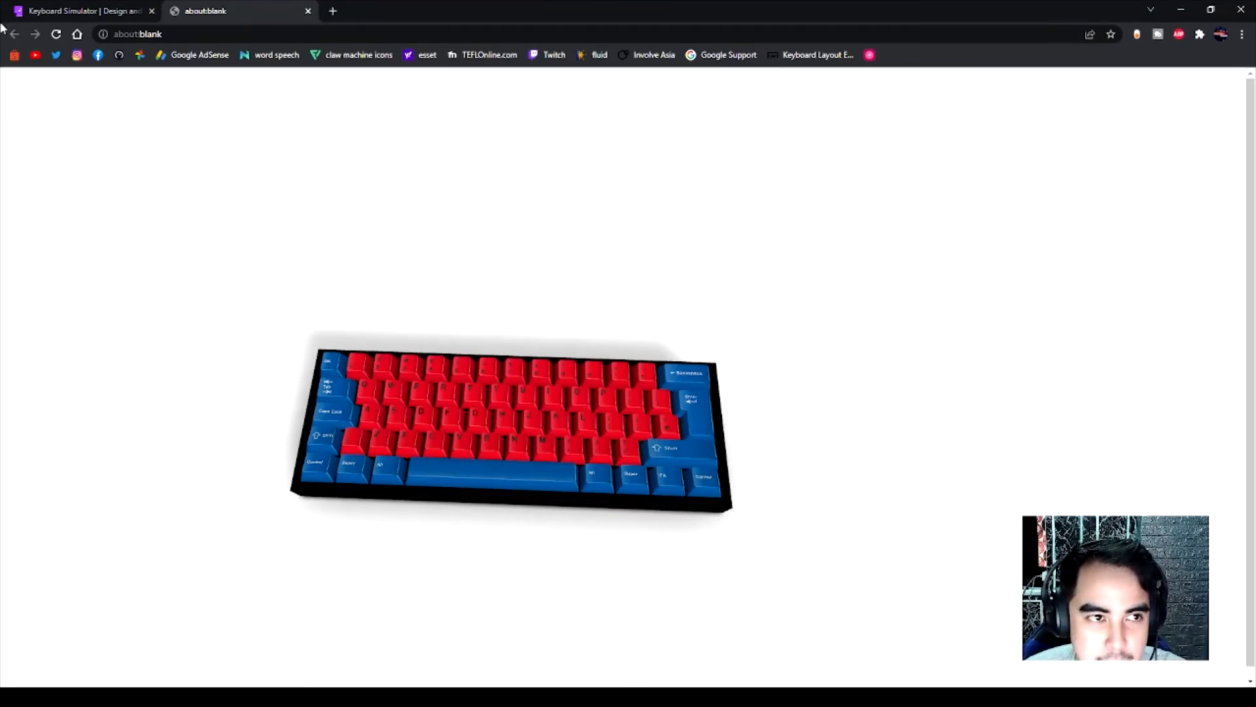
{"action": "left_click", "coordinate": [86, 10]}
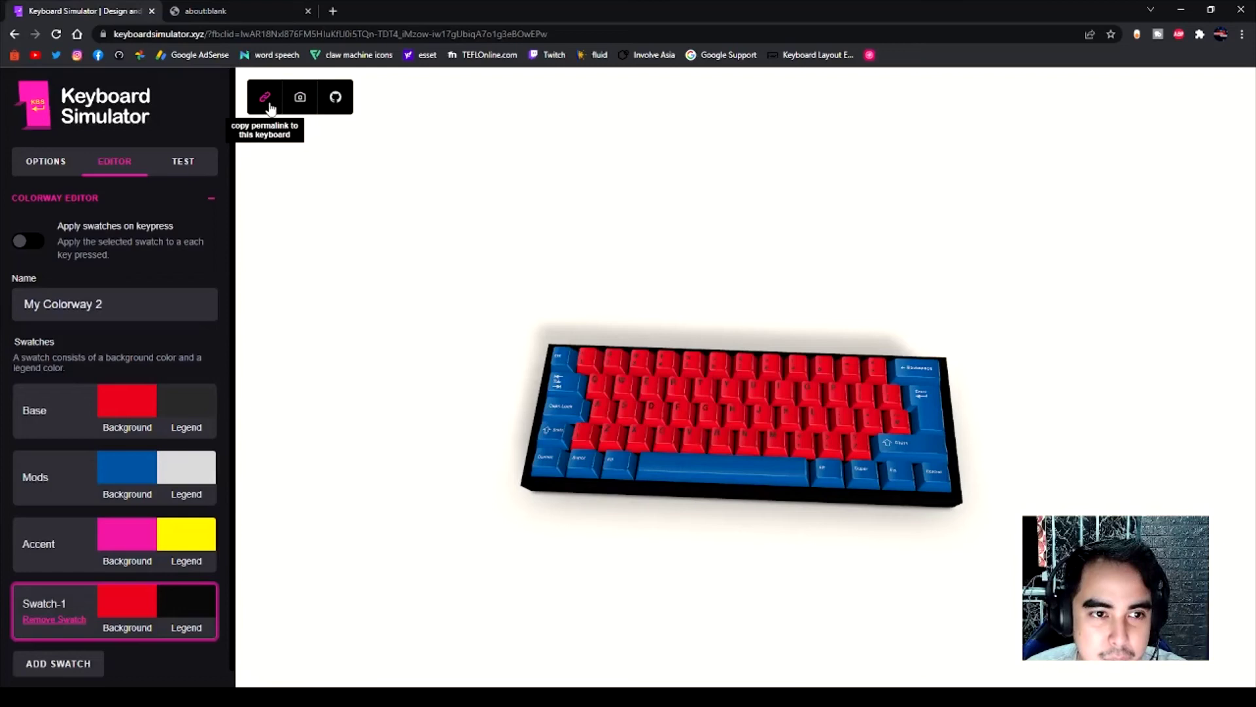
{"action": "mouse_move", "coordinate": [720, 261]}
{"action": "left_mouse_down"}
{"action": "mouse_move", "coordinate": [720, 201]}
{"action": "mouse_move", "coordinate": [737, 252]}
{"action": "mouse_move", "coordinate": [728, 235]}
{"action": "left_mouse_up"}
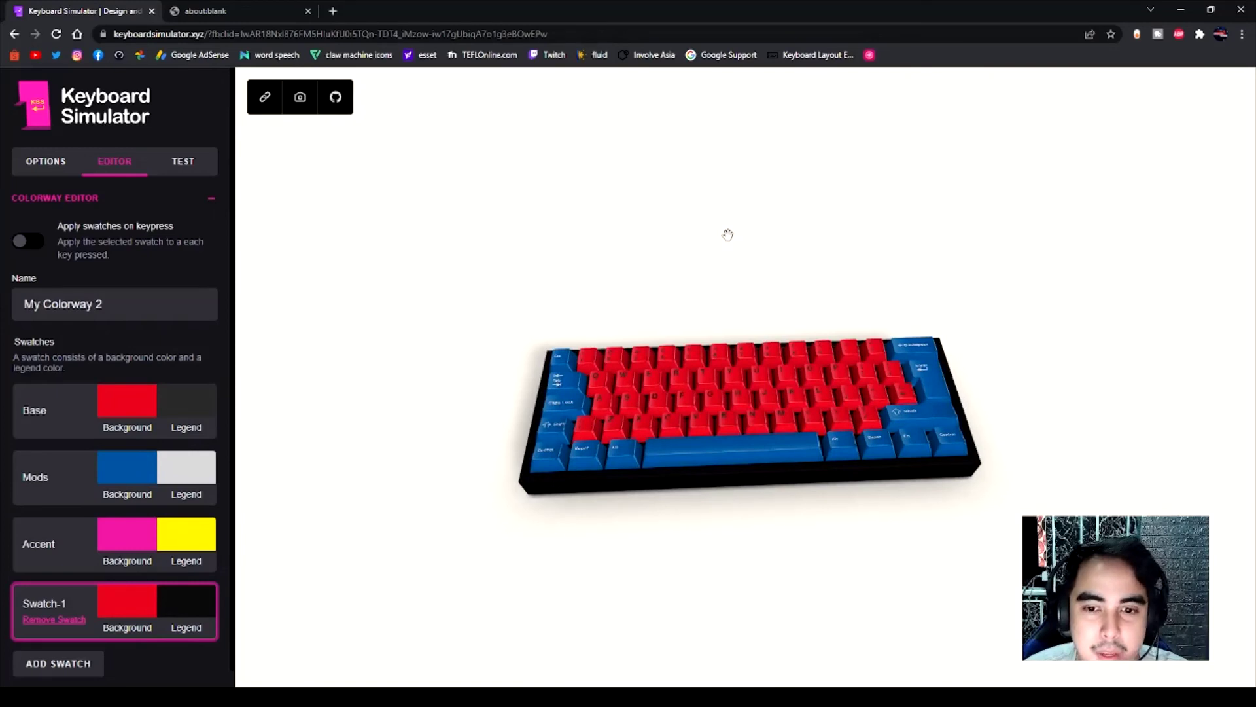
{"action": "left_click_drag", "start_coordinate": [727, 234], "coordinate": [736, 273]}
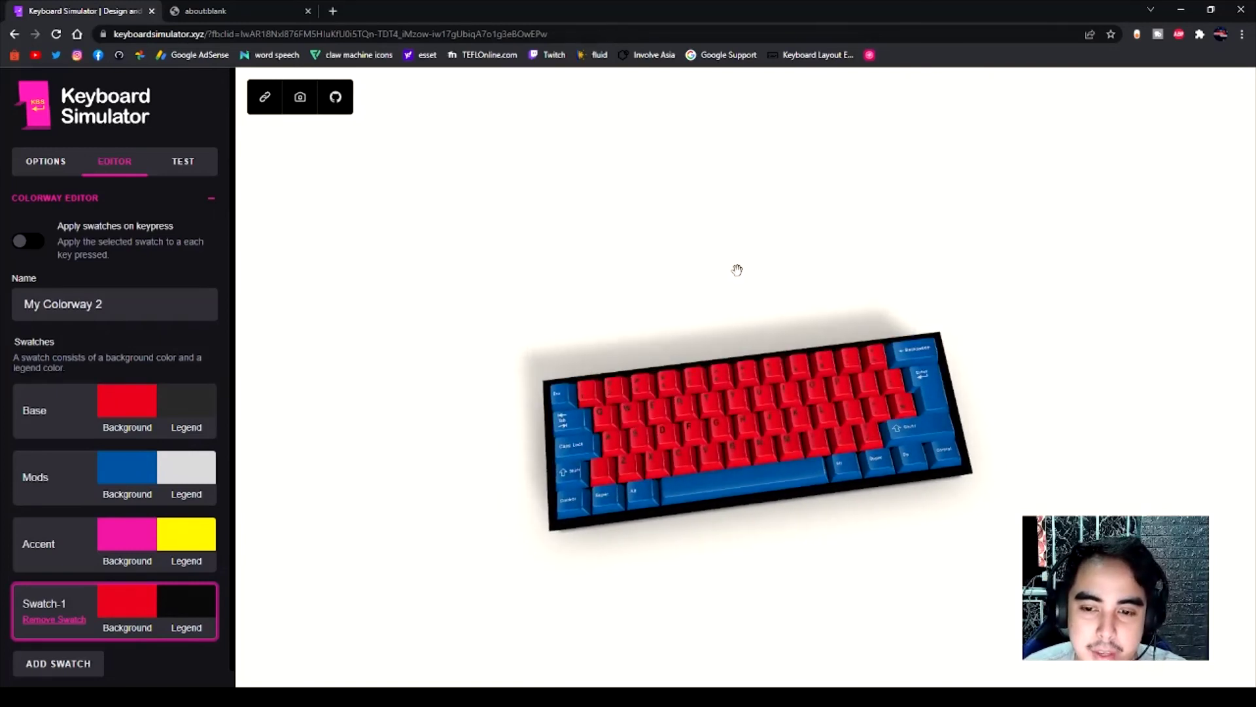
{"action": "left_click_drag", "start_coordinate": [737, 270], "coordinate": [718, 275]}
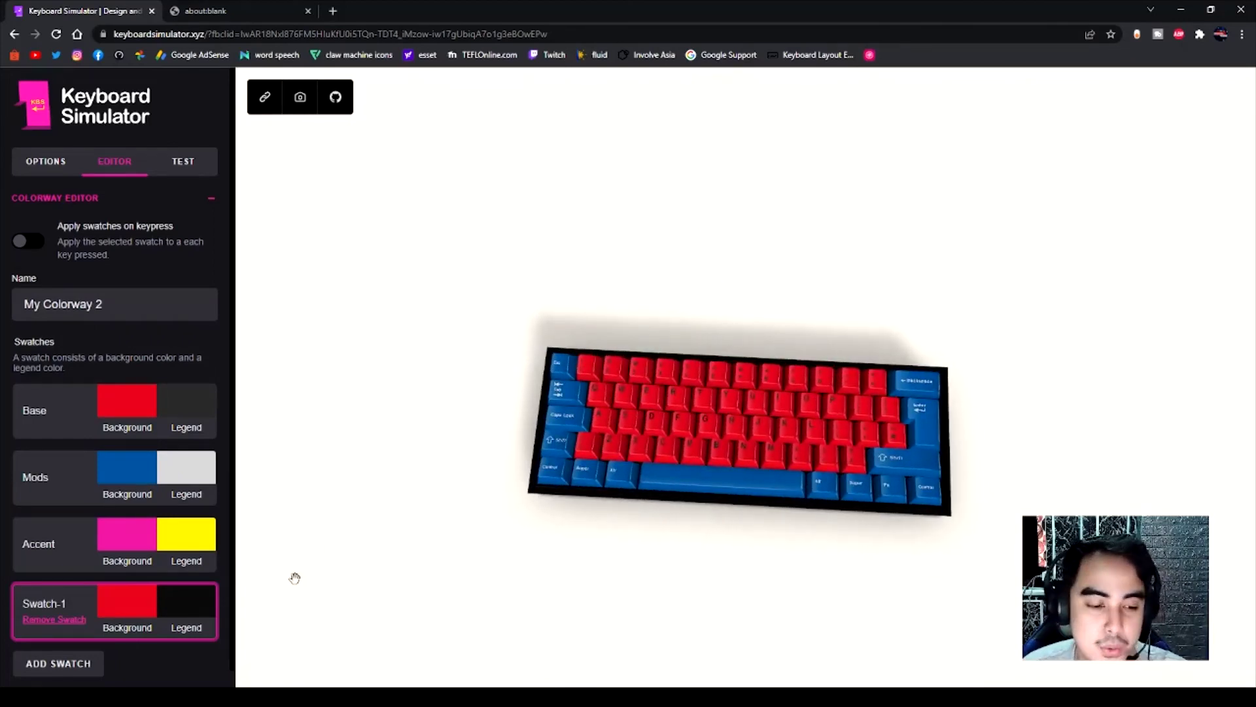